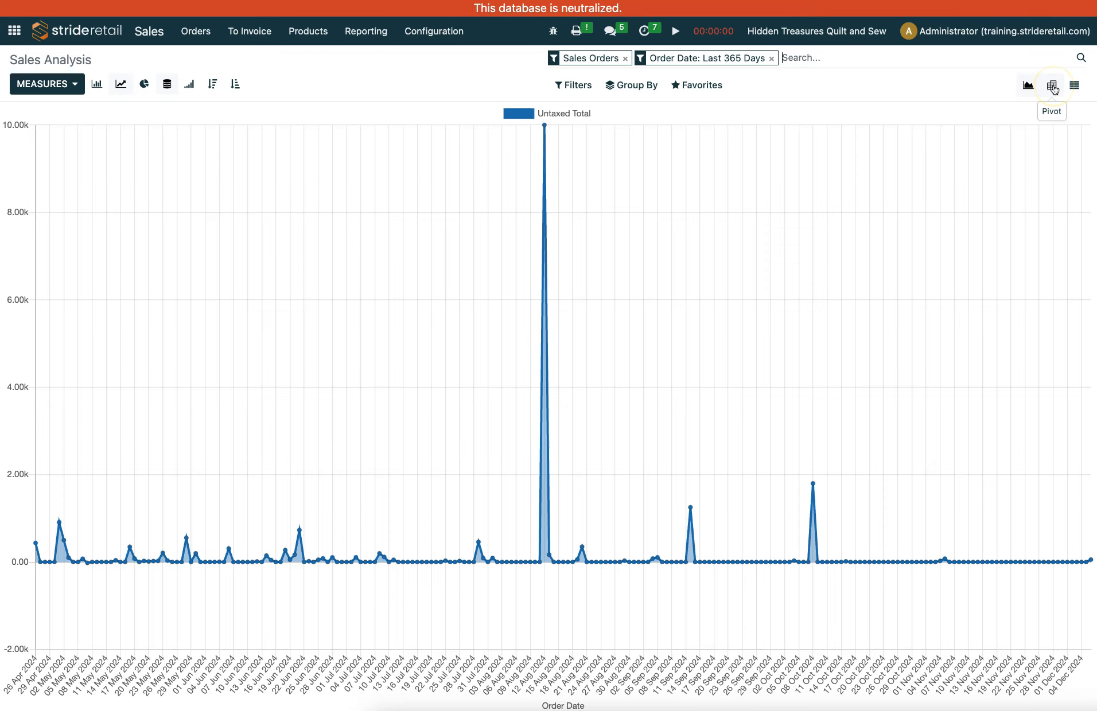
- Switch the Sales Analysis report from the graph to the pivot view
click(1053, 86)
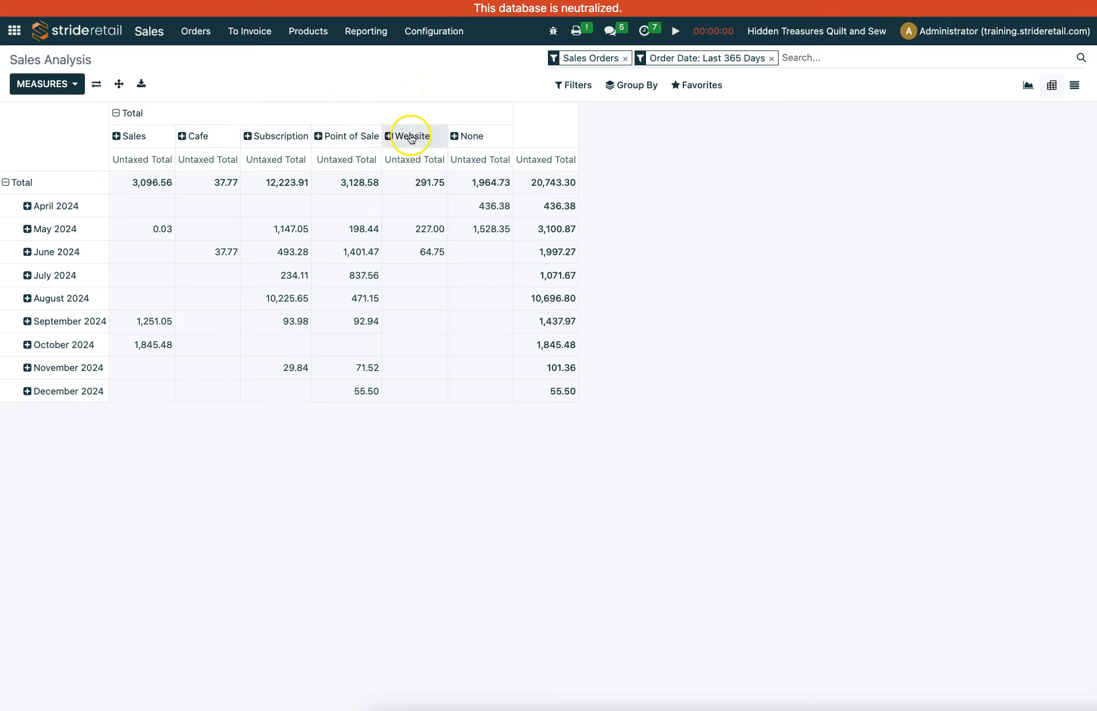
click(432, 33)
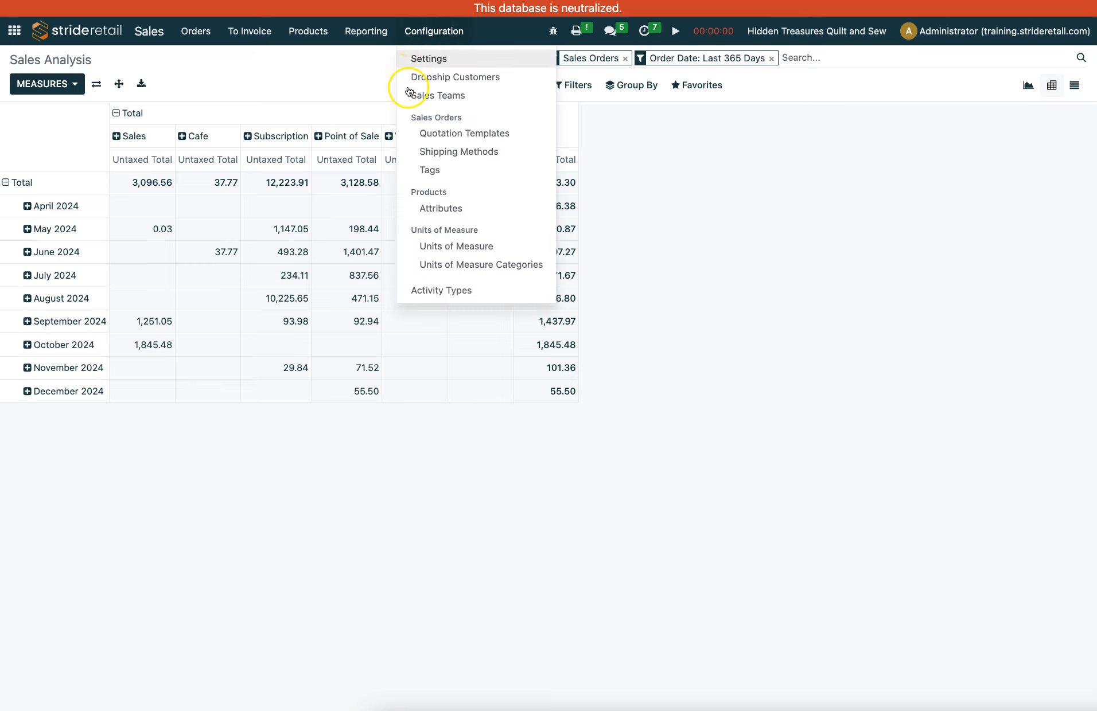
click(329, 71)
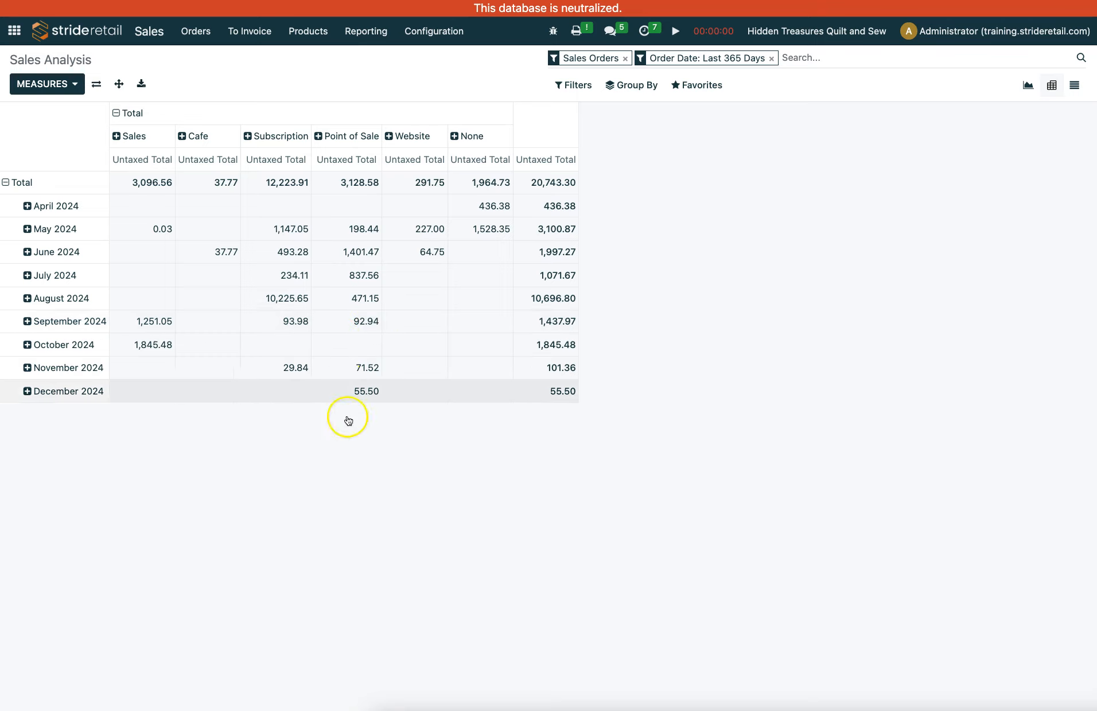
drag(347, 367, 346, 408)
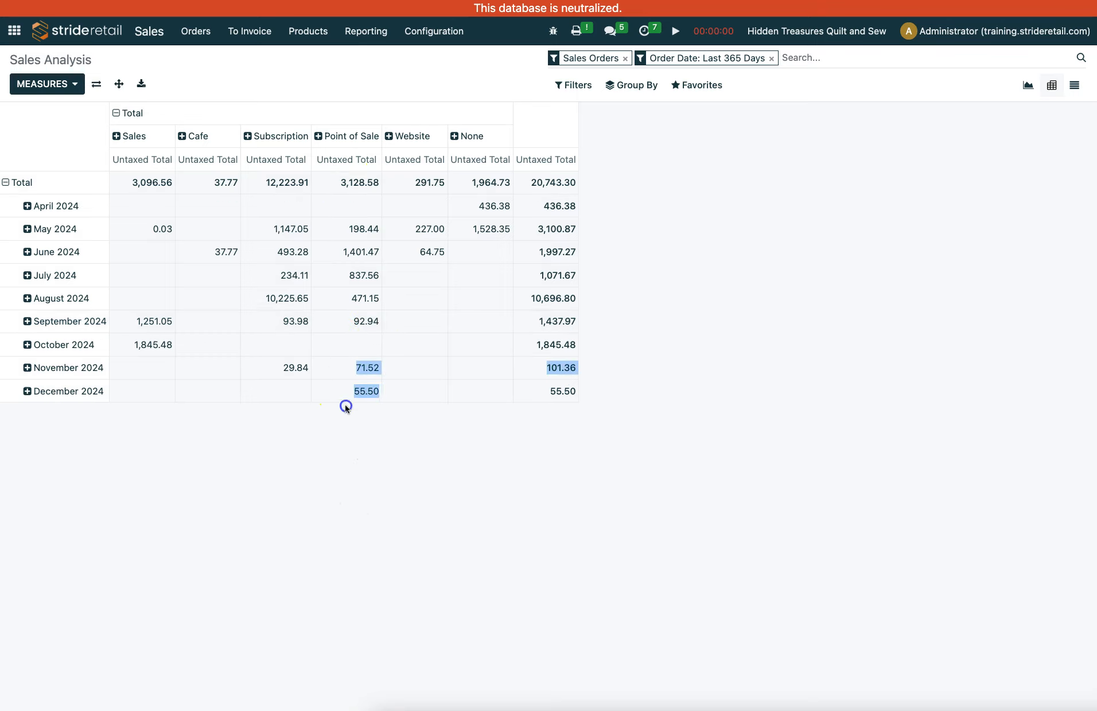
click(342, 432)
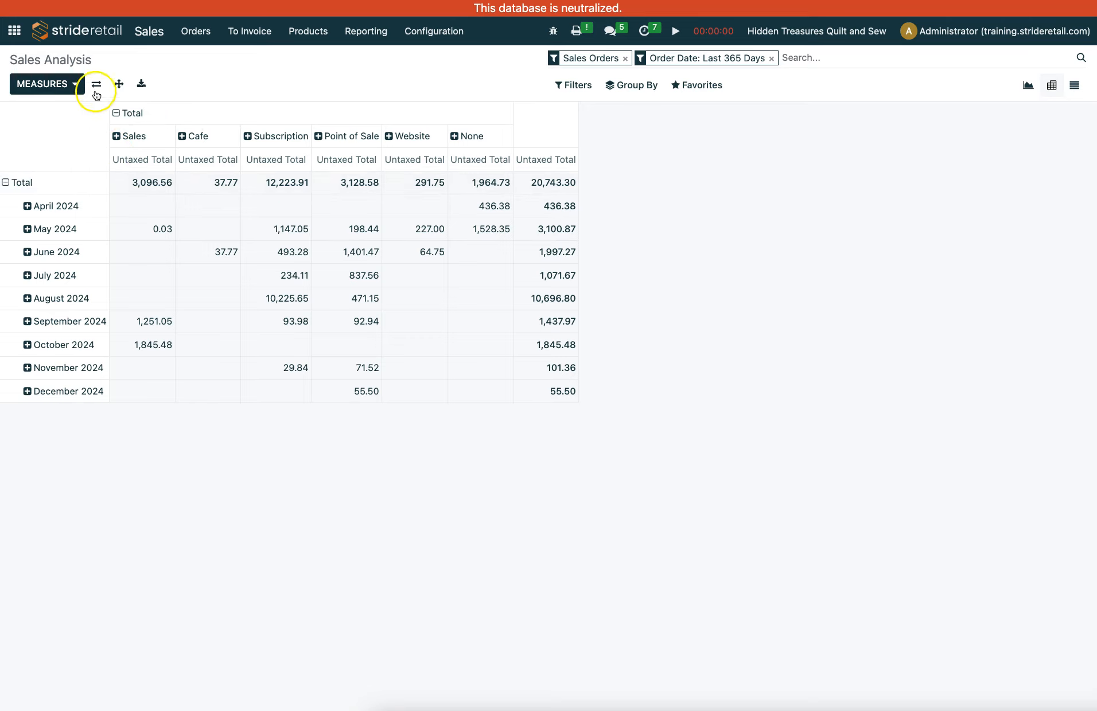
- Collapse the pivot's column groups and break the September 2024 row down by Product Category
click(118, 114)
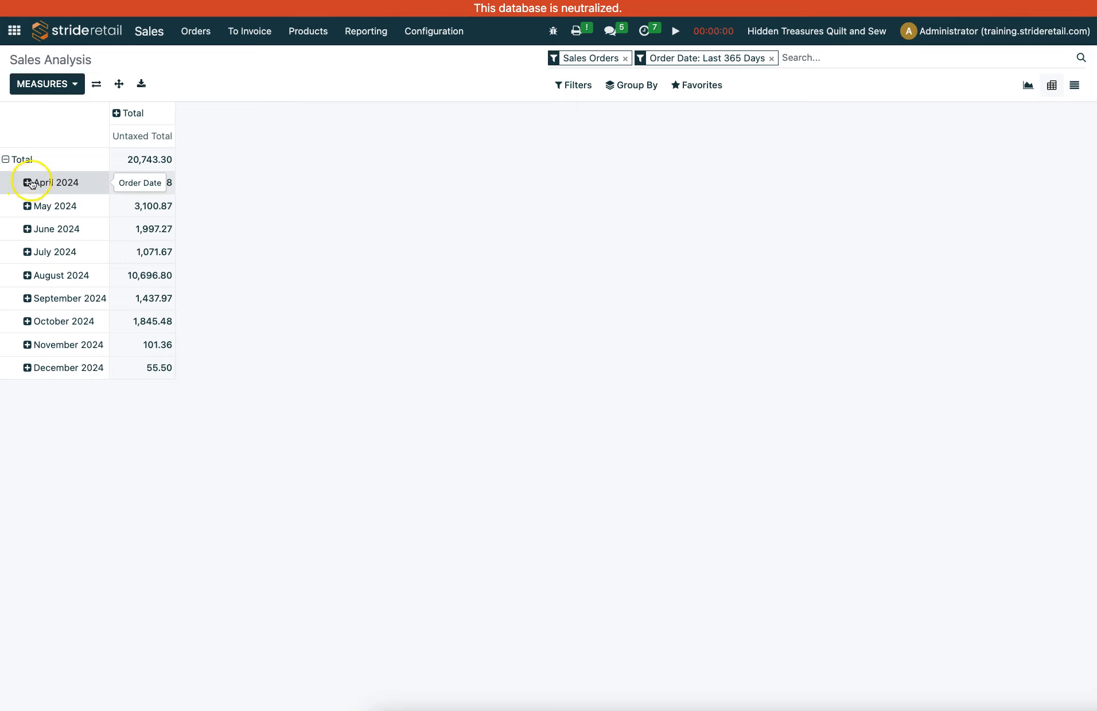
click(26, 298)
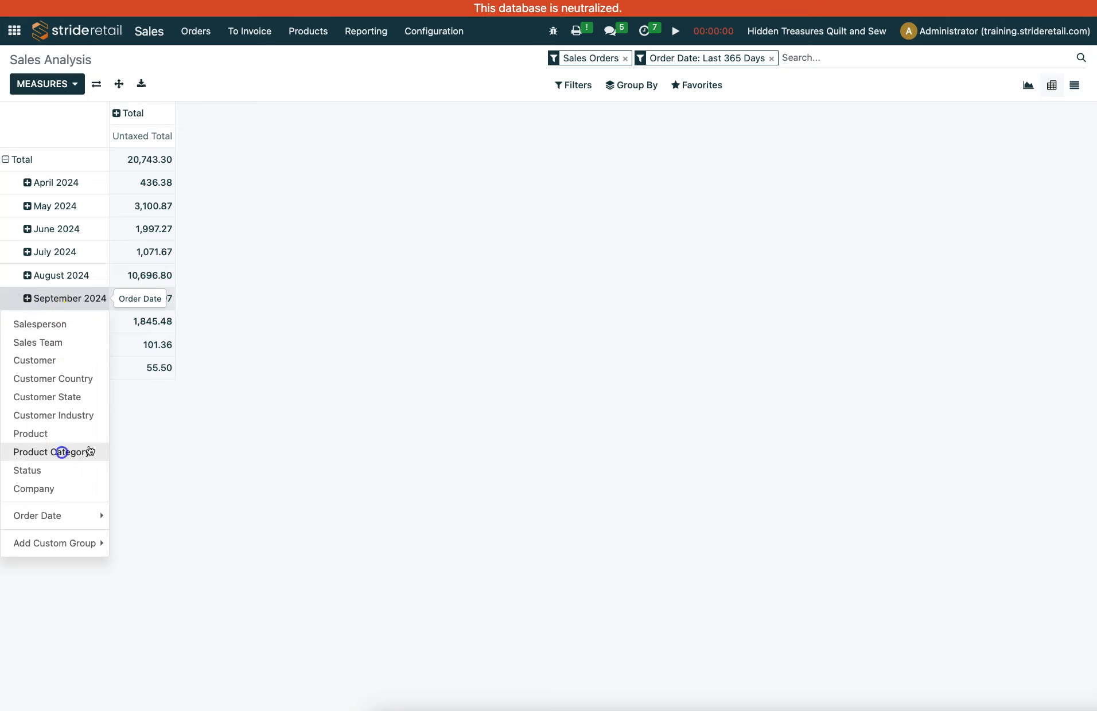
click(90, 451)
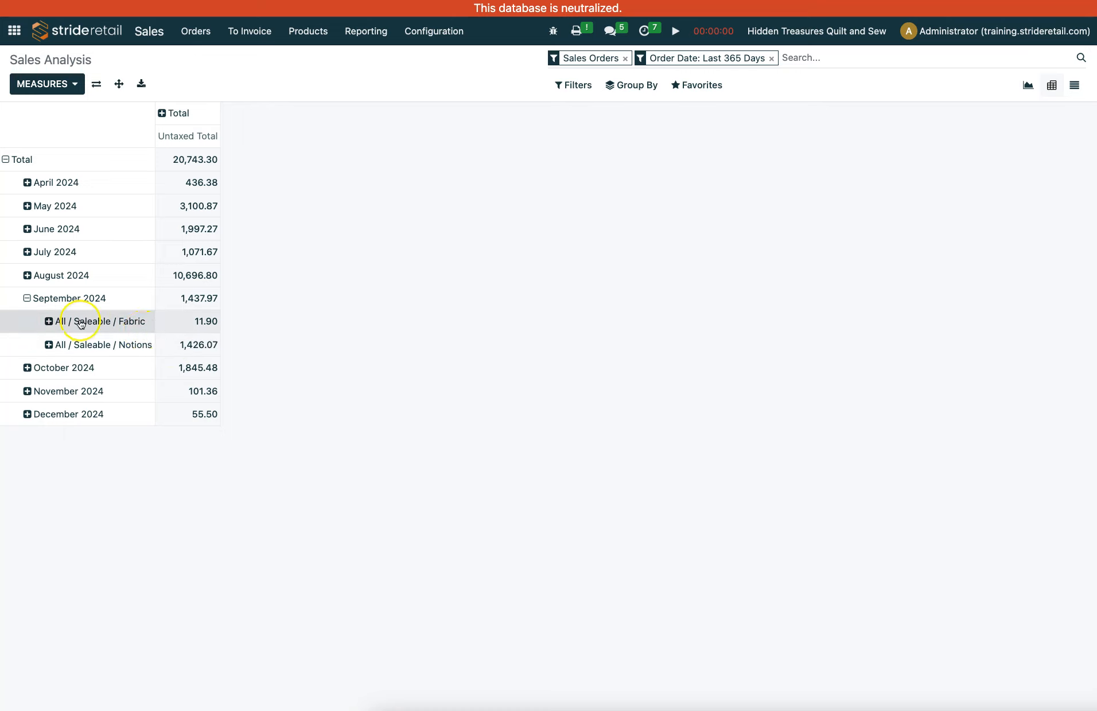
- Group the pivot's Total column by Sales Team
click(163, 113)
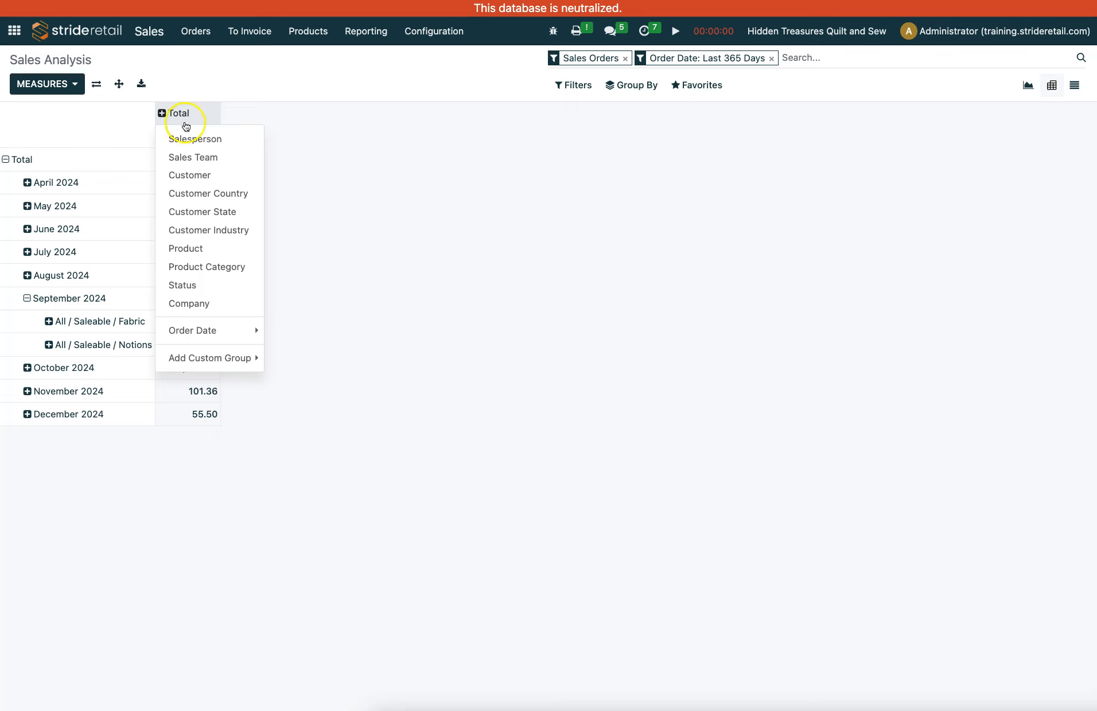
click(207, 157)
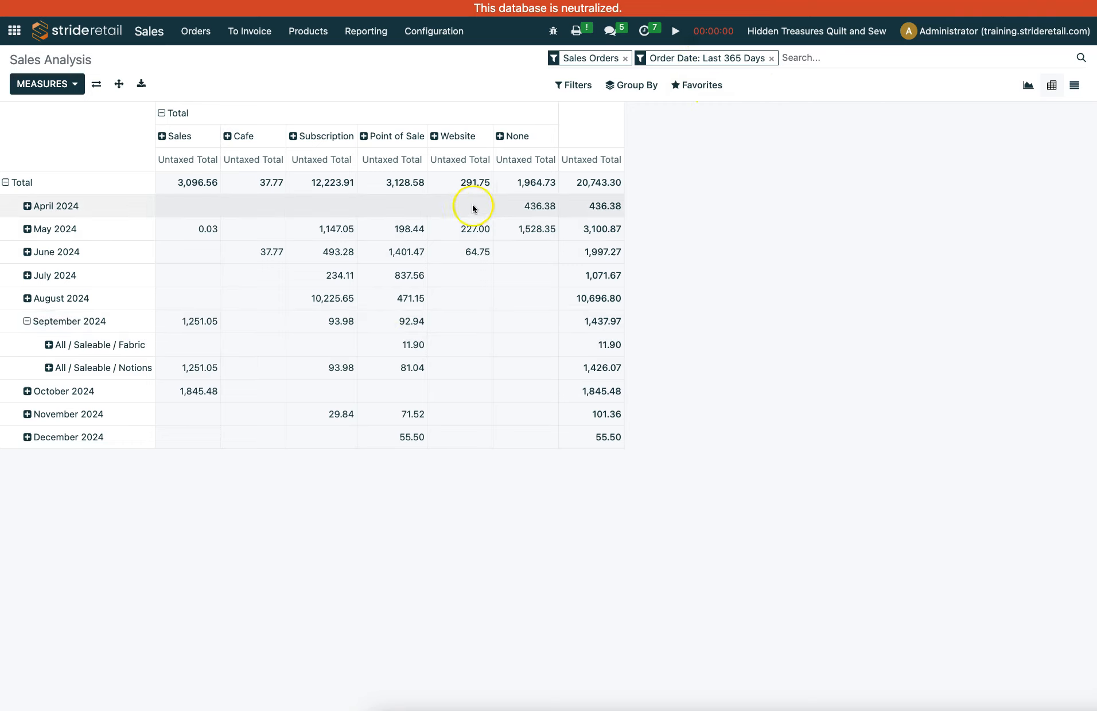
- Try adding October to the order date filter and clear the whole order date filter, keeping Sales Orders
click(578, 85)
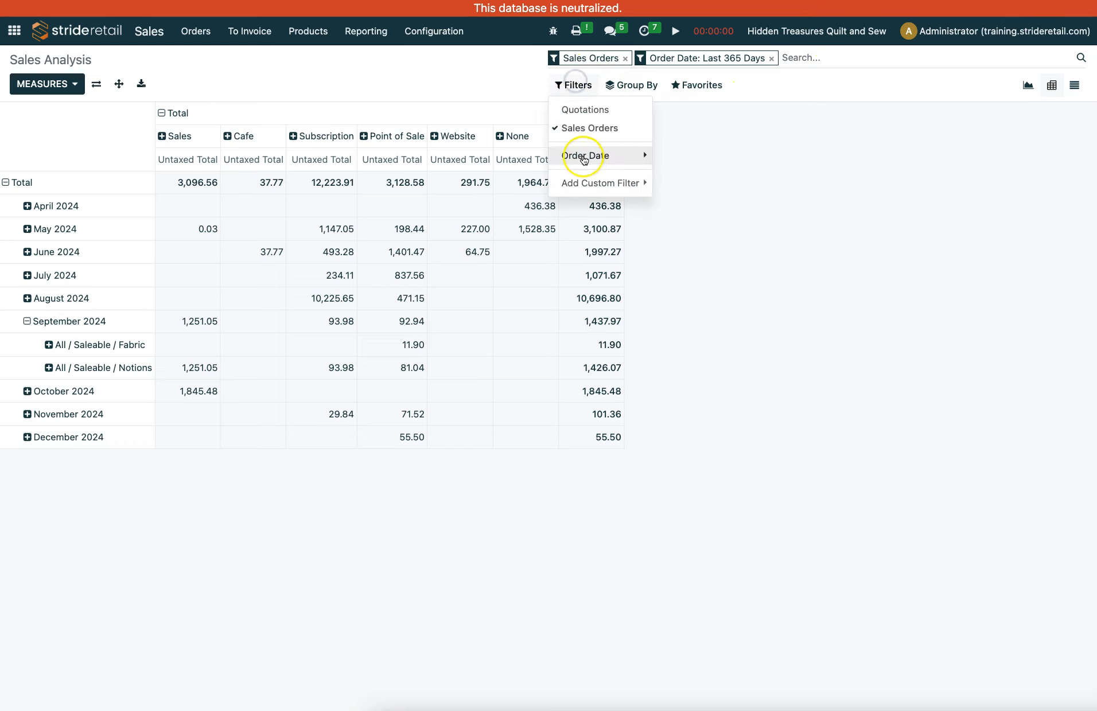
mouse_move(634, 158)
click(686, 193)
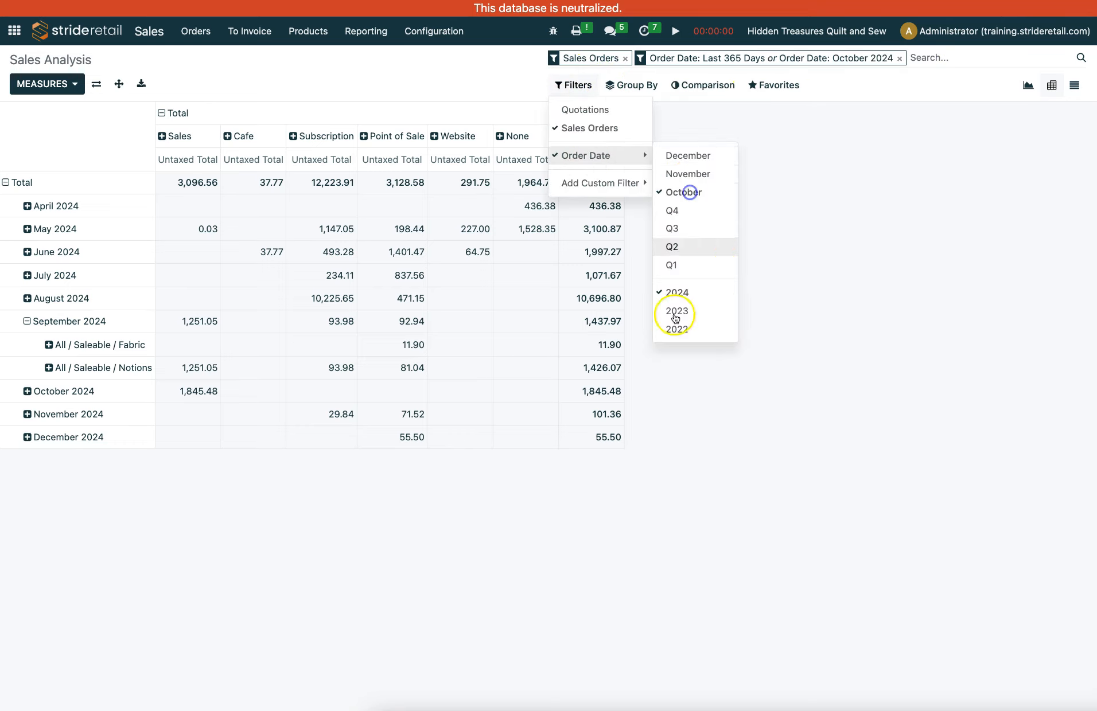
click(685, 194)
click(860, 59)
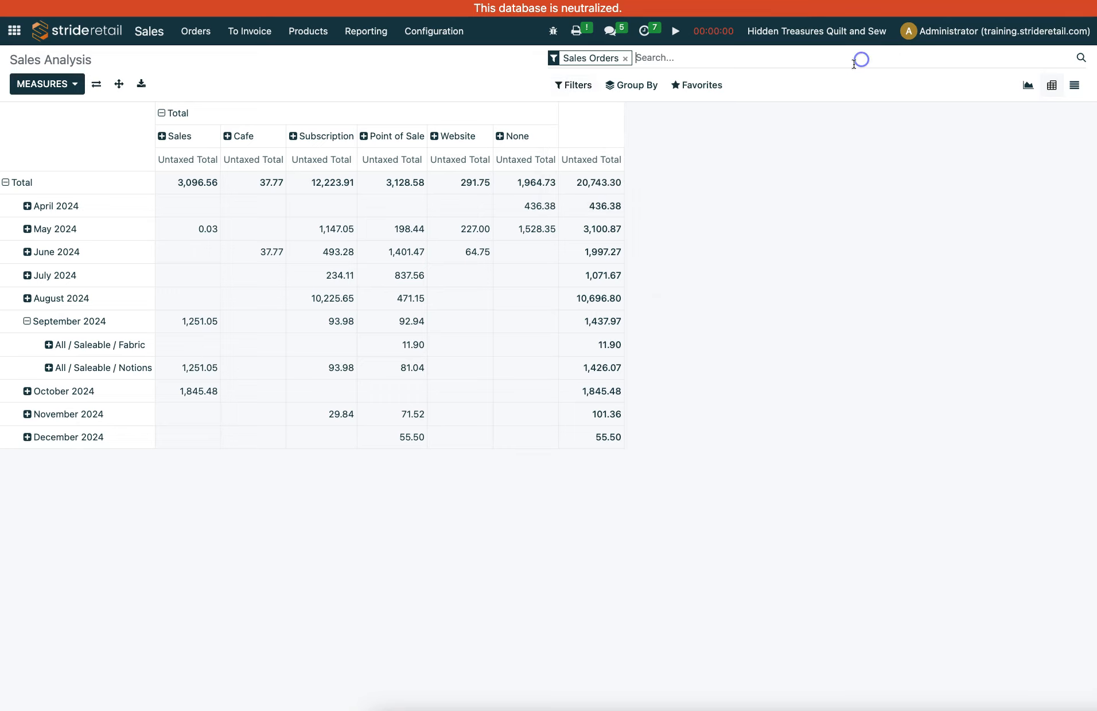
- Try filtering the pivot to orders dated October 2024 and remove that filter
click(572, 86)
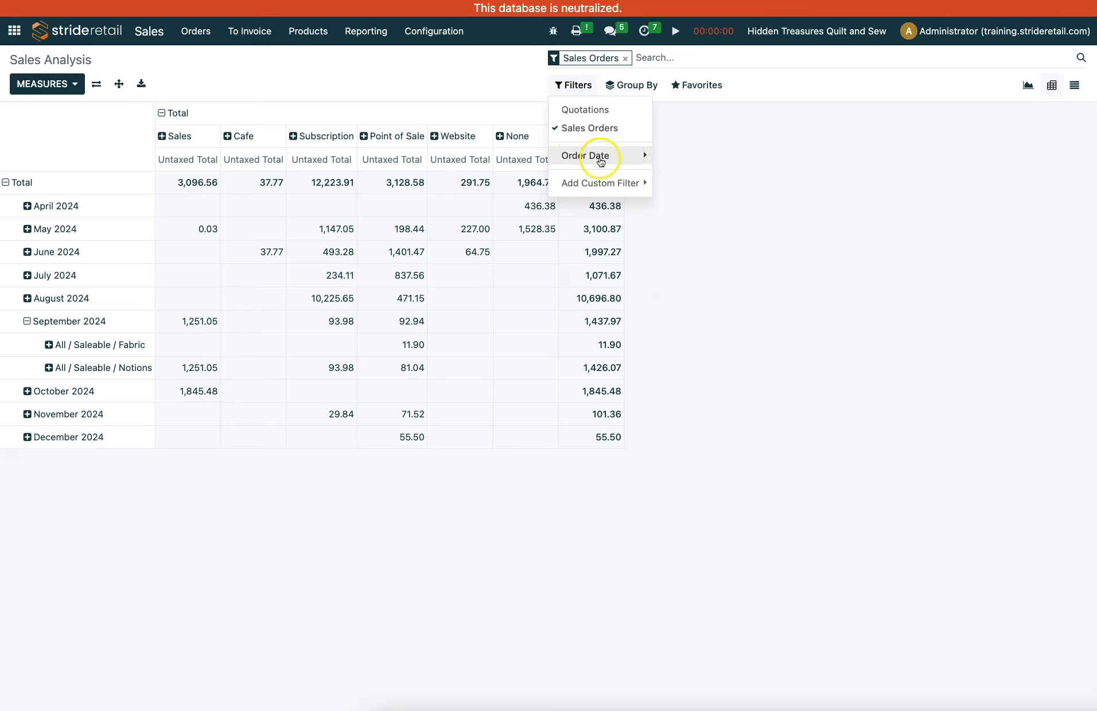
click(585, 155)
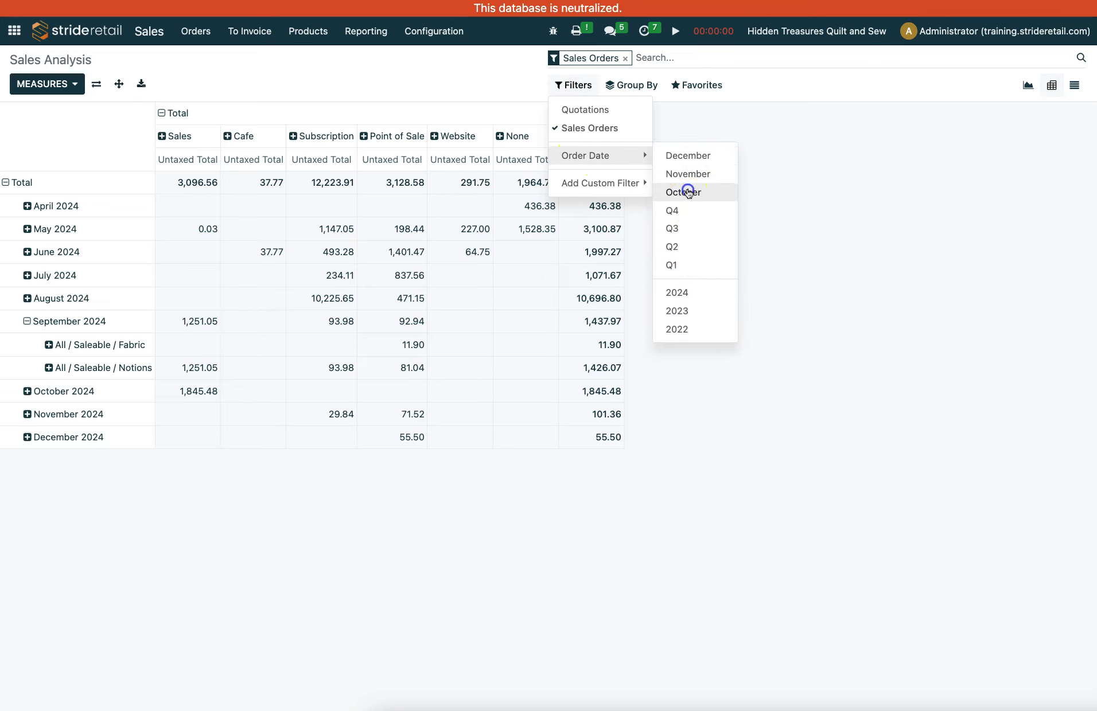
click(685, 192)
click(158, 316)
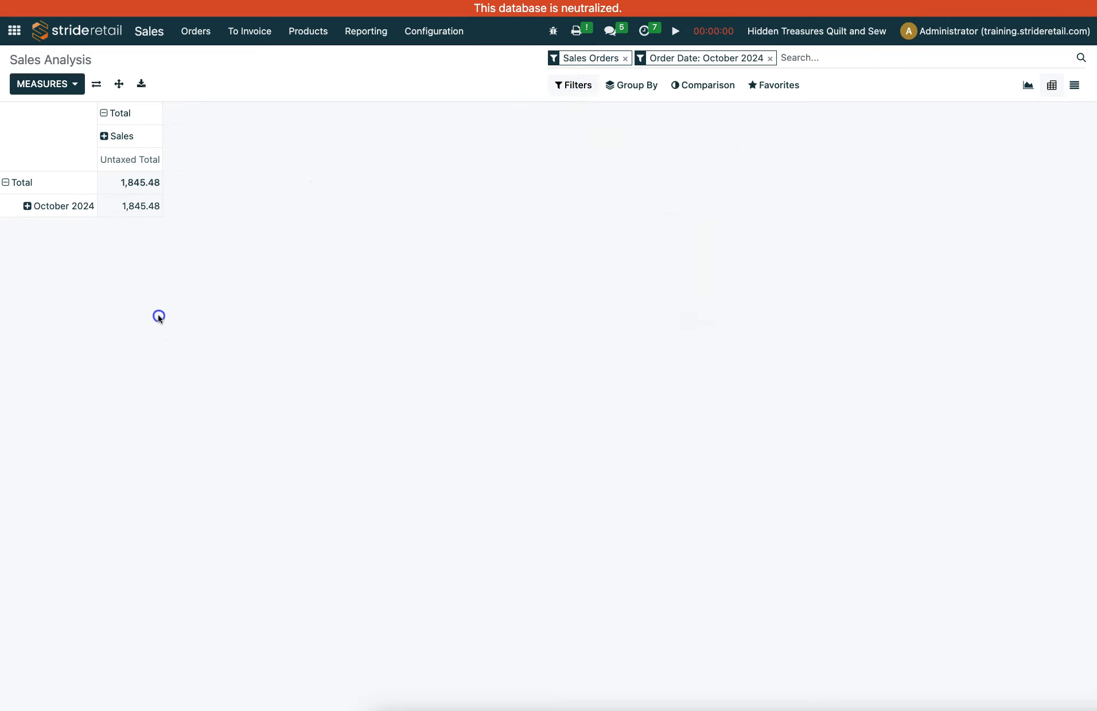
click(105, 137)
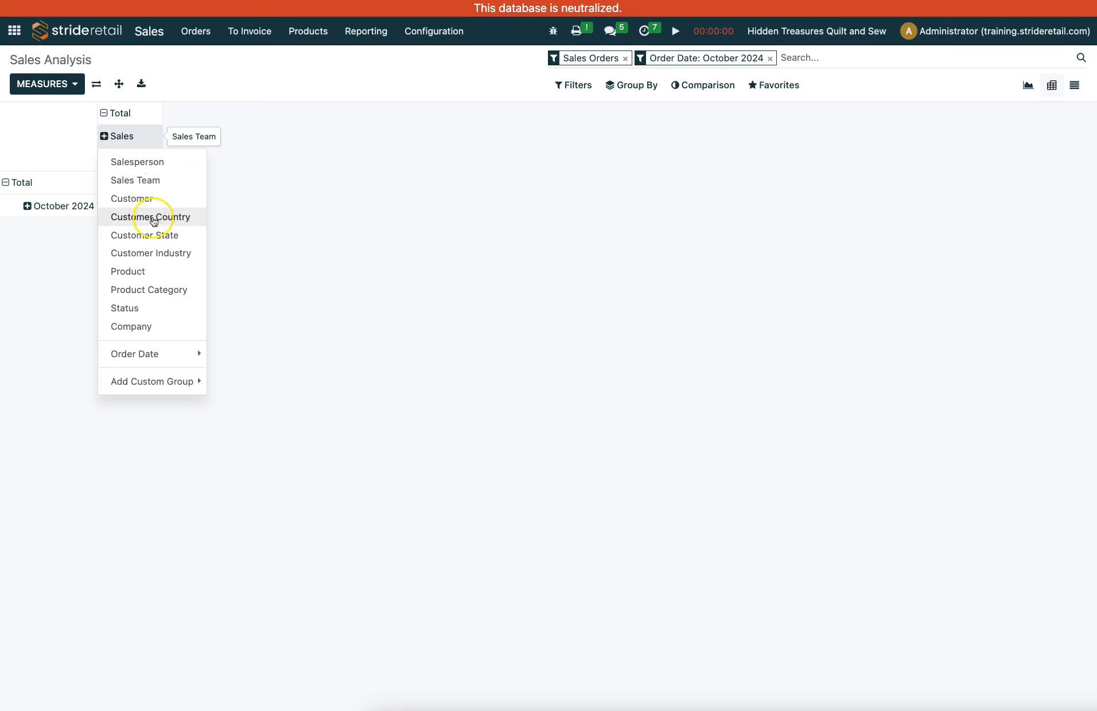
click(770, 59)
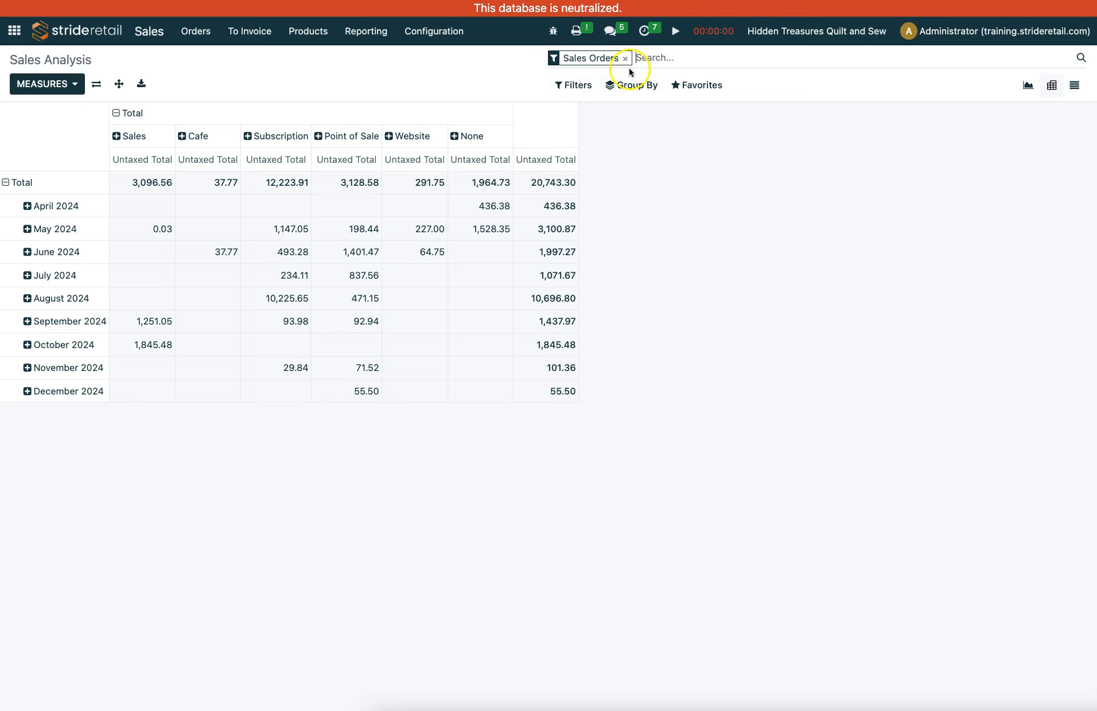
- Start a custom filter on Order Date using "is between" with the start set to 11/01/2024 00:00:00
click(569, 81)
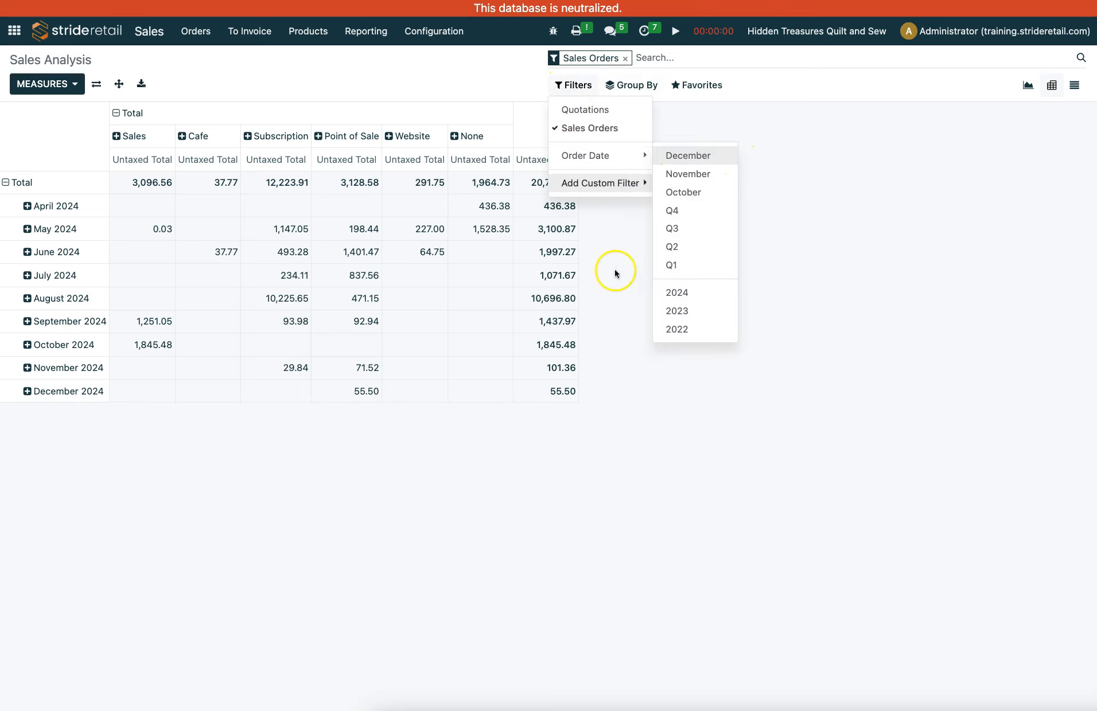
mouse_move(608, 192)
click(782, 184)
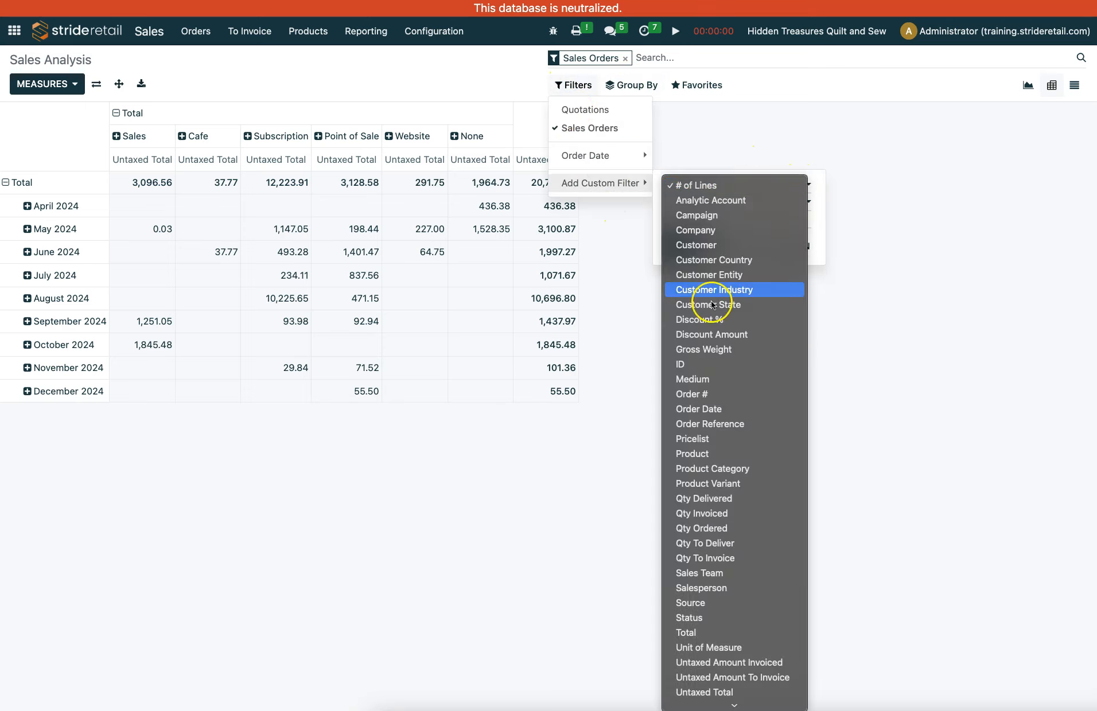
click(705, 409)
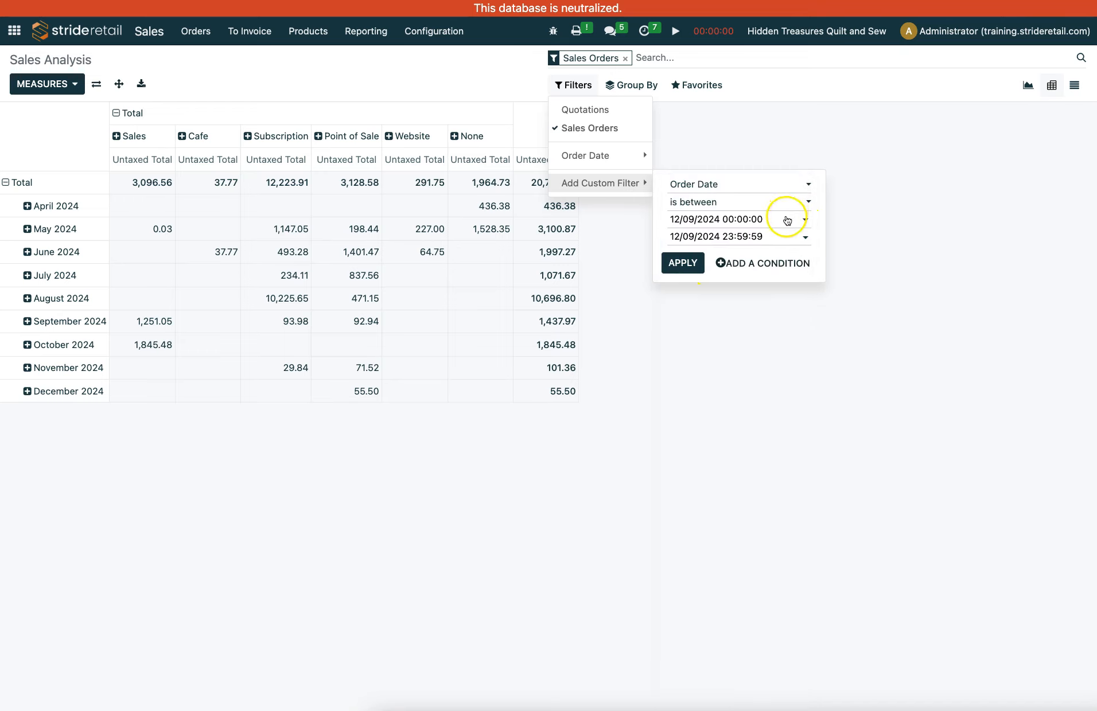
click(786, 221)
click(670, 242)
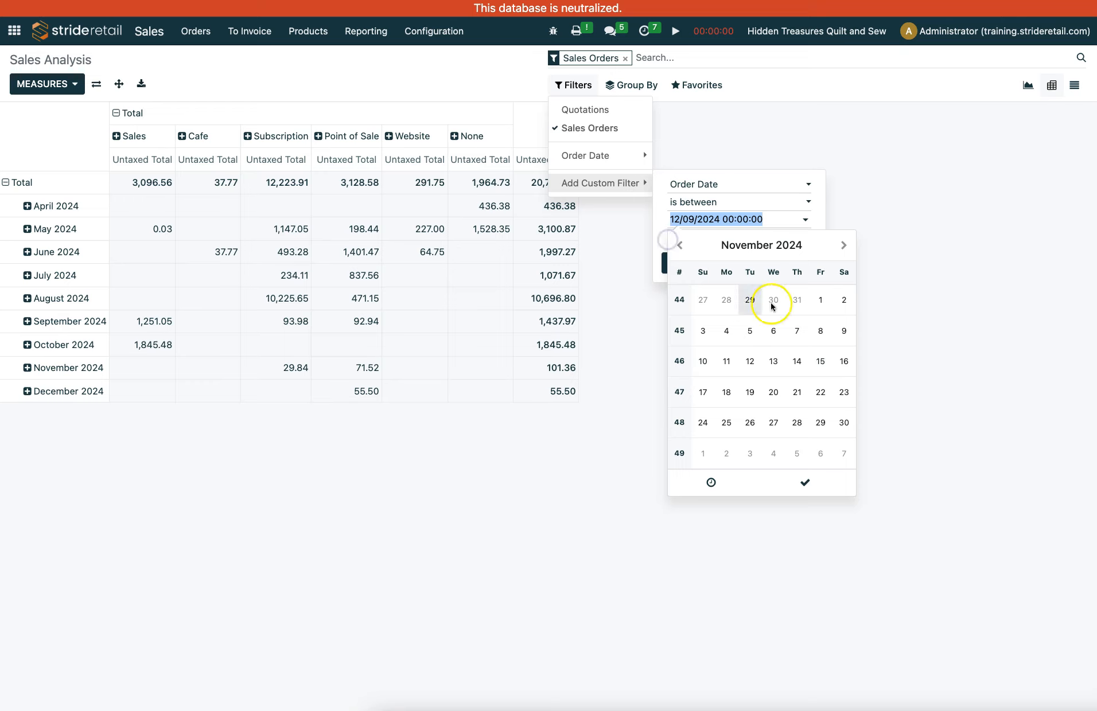
click(821, 300)
click(802, 482)
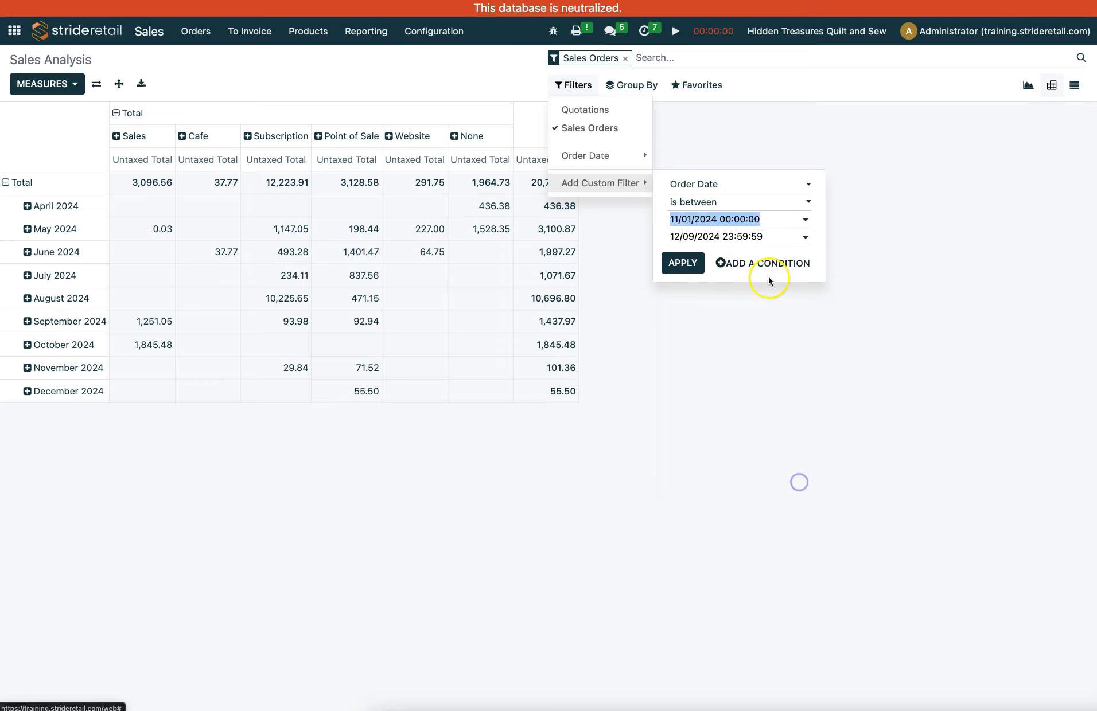
- Set the custom order date filter's end to 11/30/2024 23:59:59 and apply the filter to the pivot
click(777, 237)
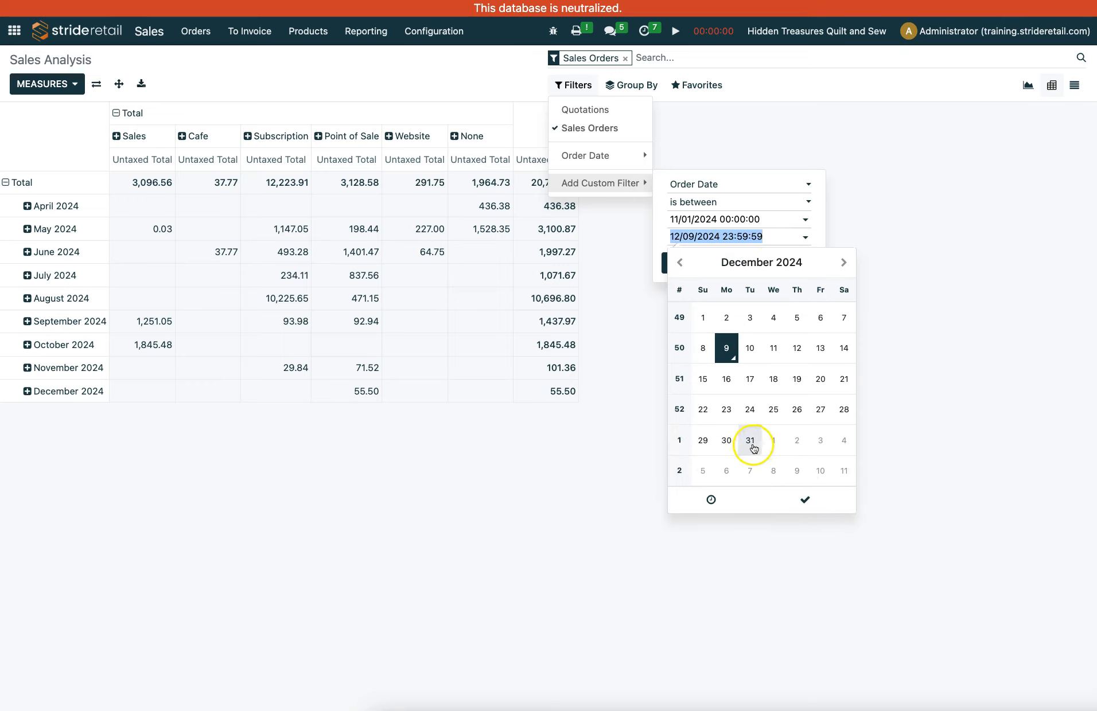
click(679, 262)
click(840, 443)
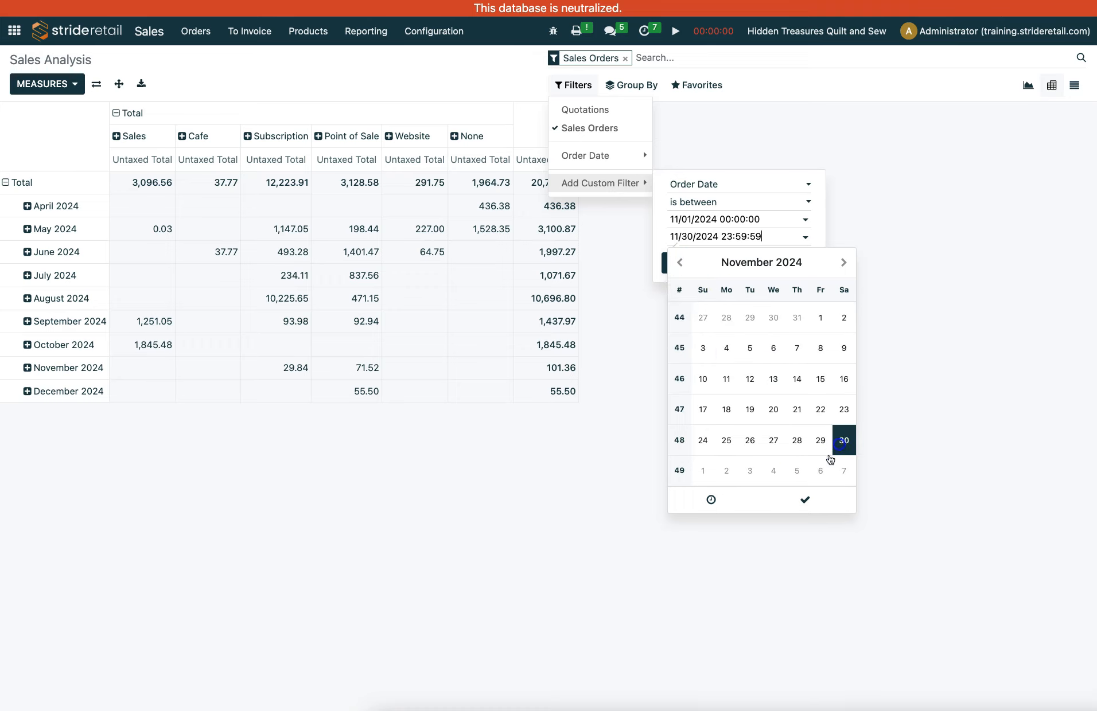
click(804, 499)
click(674, 266)
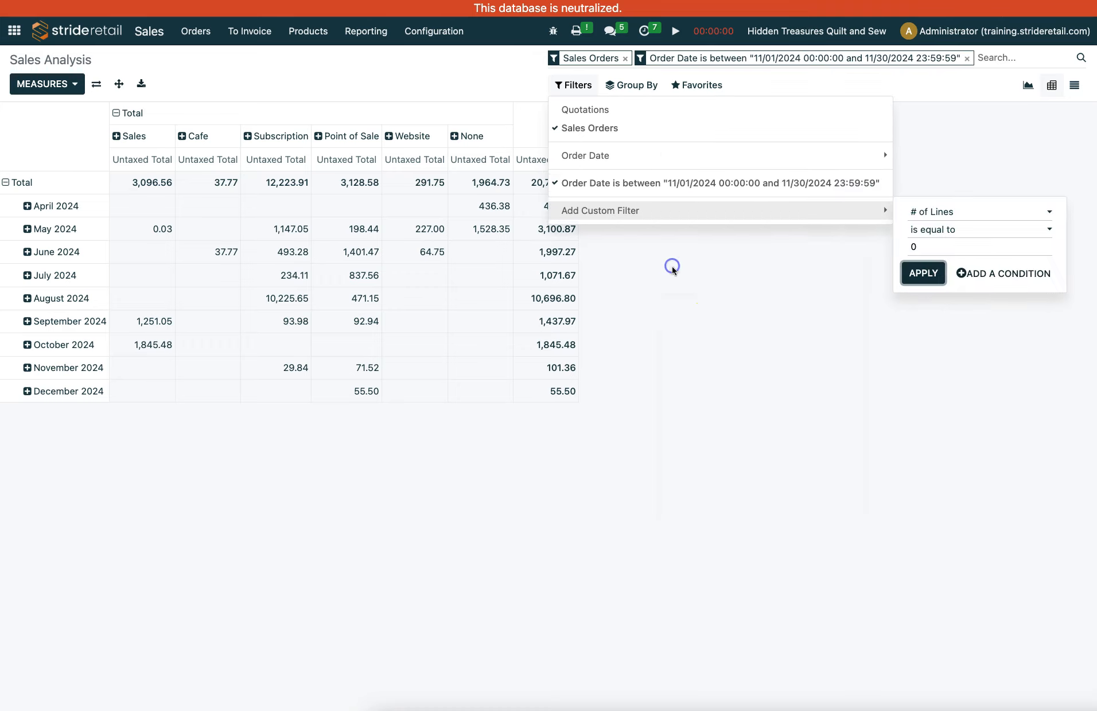
click(158, 359)
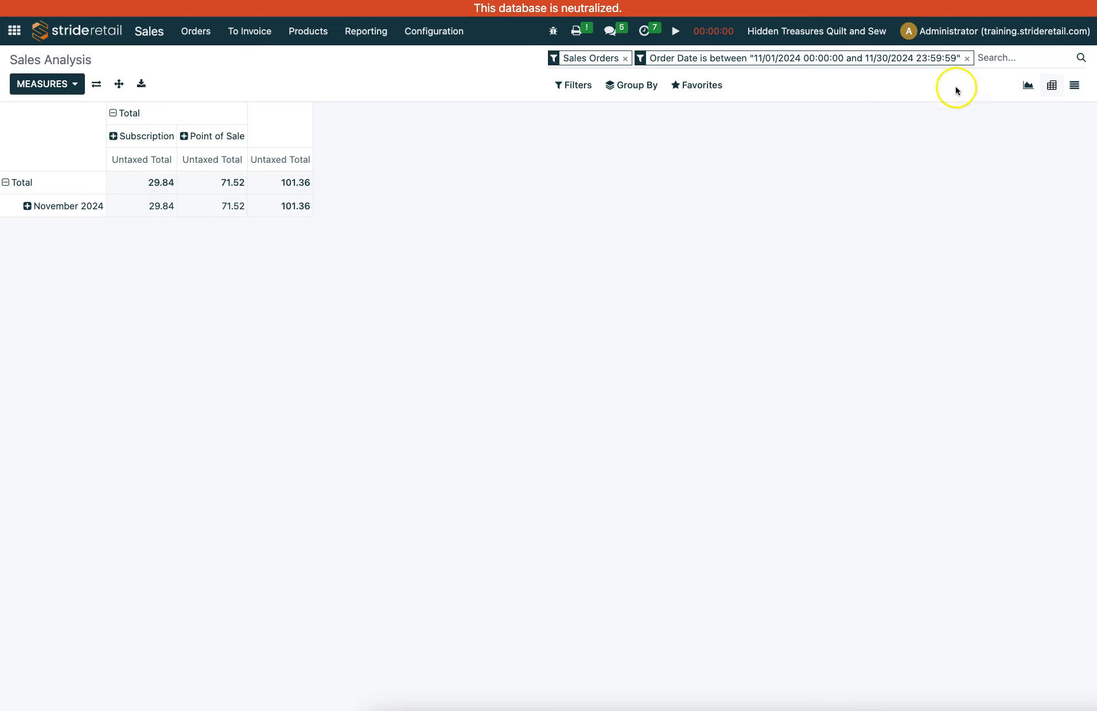
- Remove the custom November 2024 order date filter from the search
click(966, 58)
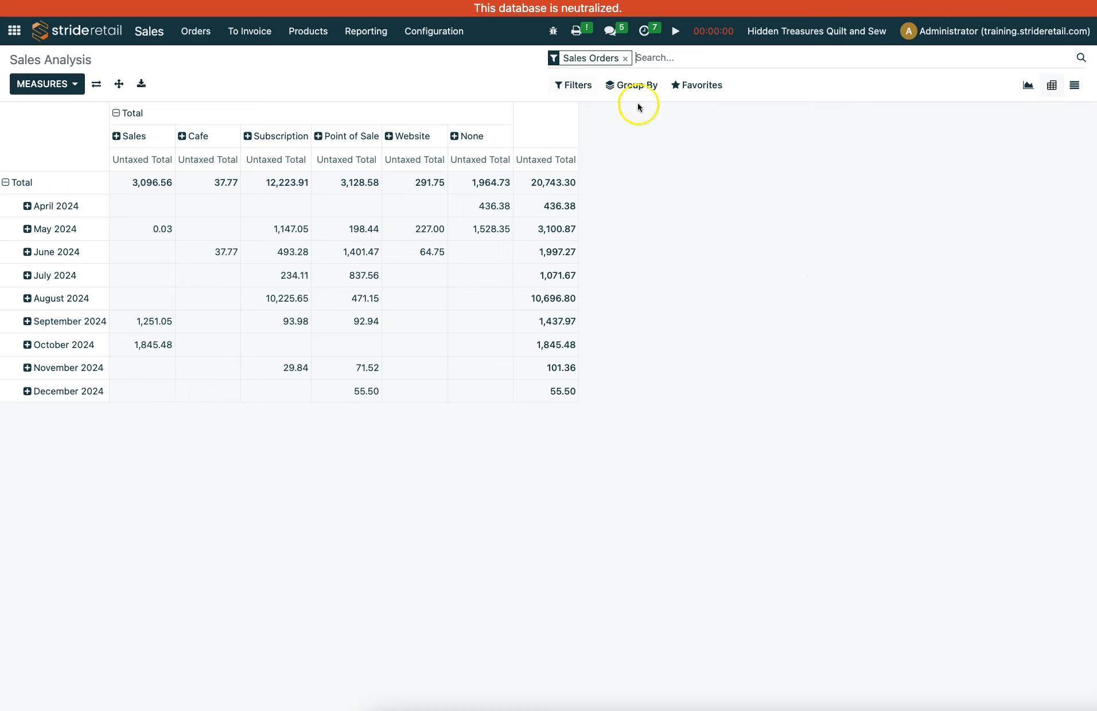
click(573, 84)
click(597, 211)
click(919, 213)
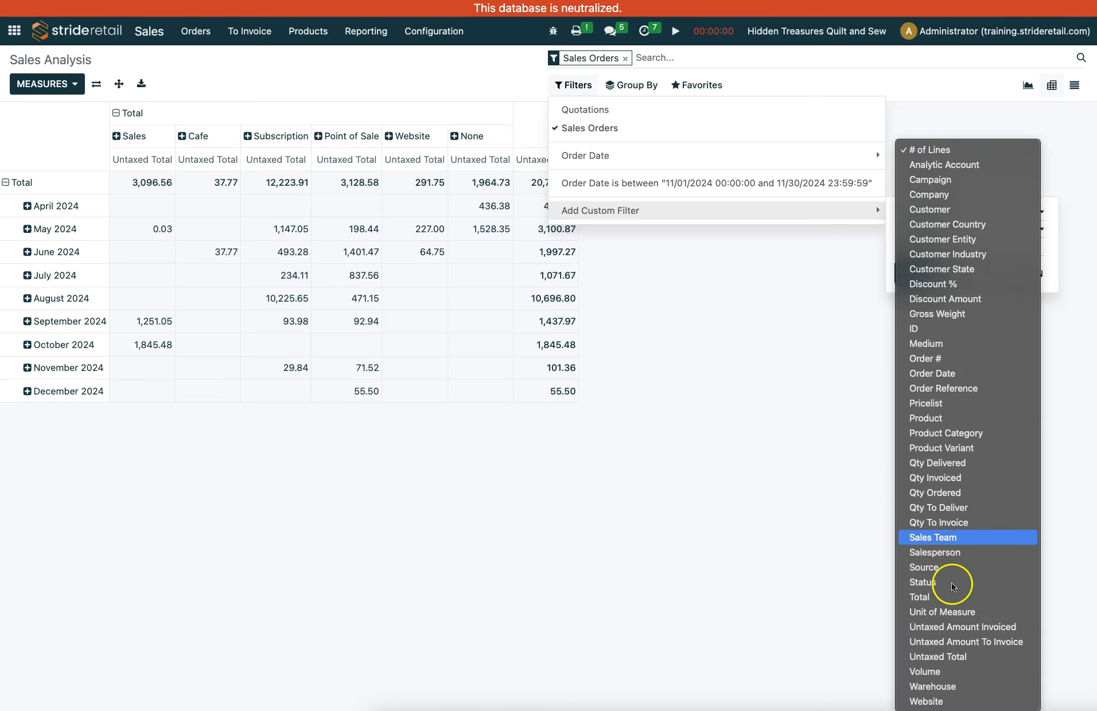
click(932, 418)
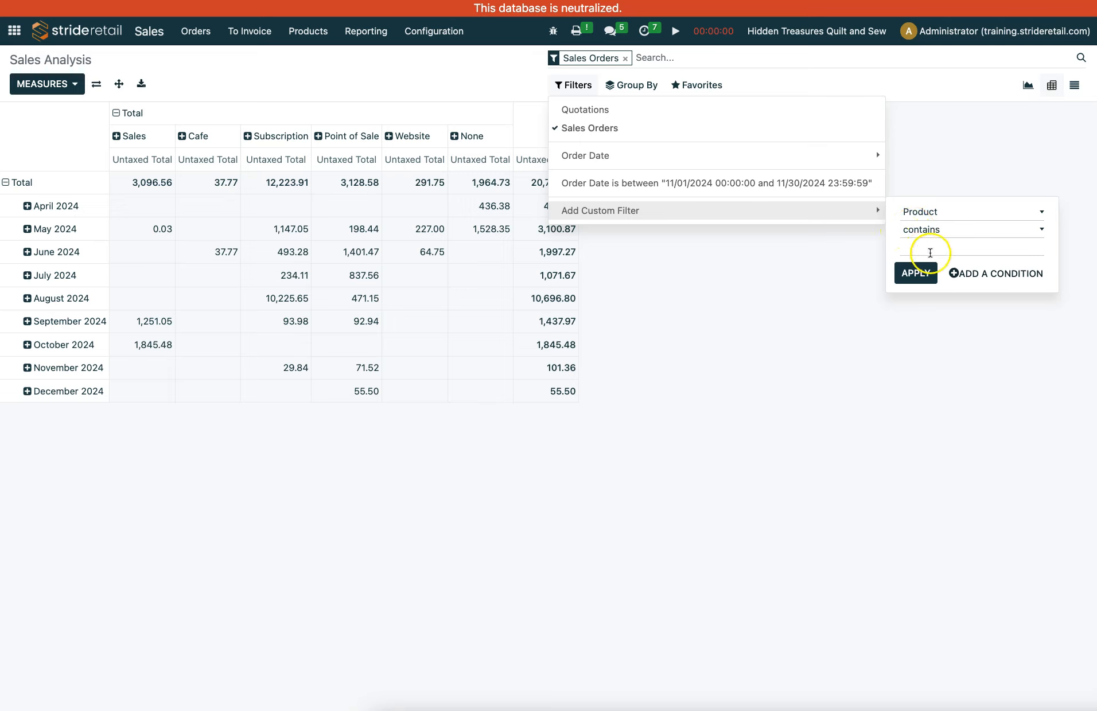
click(684, 441)
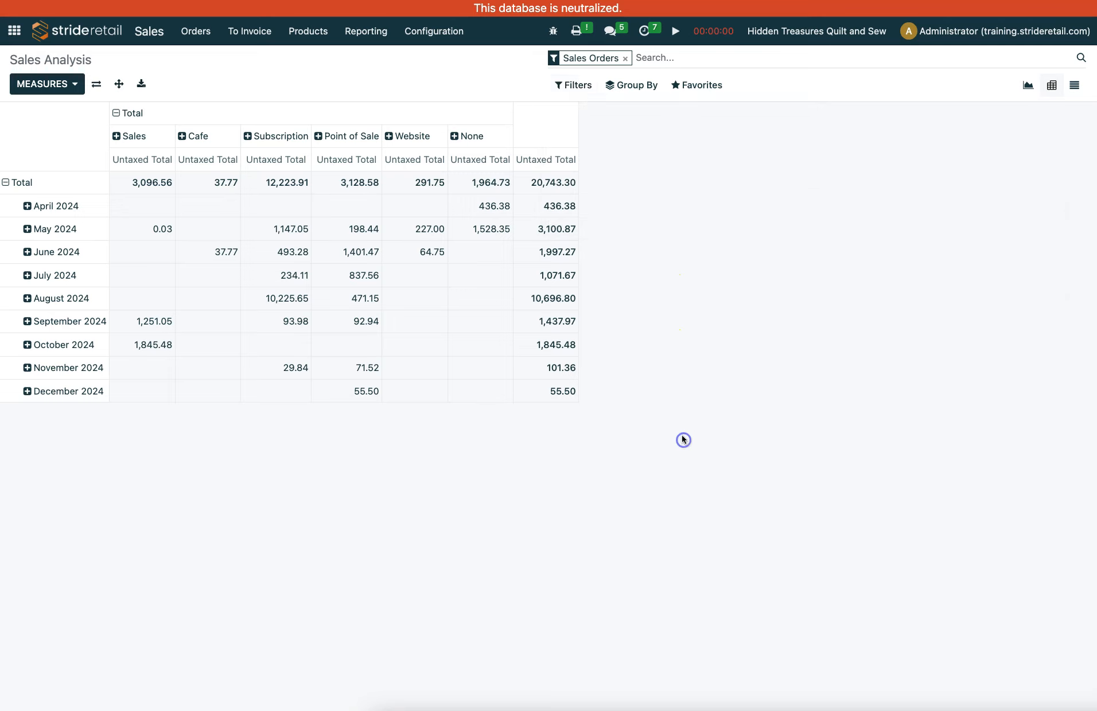
- Remove the Sales Orders filter and apply the existing custom order date filter for 11/01/2024 to 11/30/2024
click(624, 59)
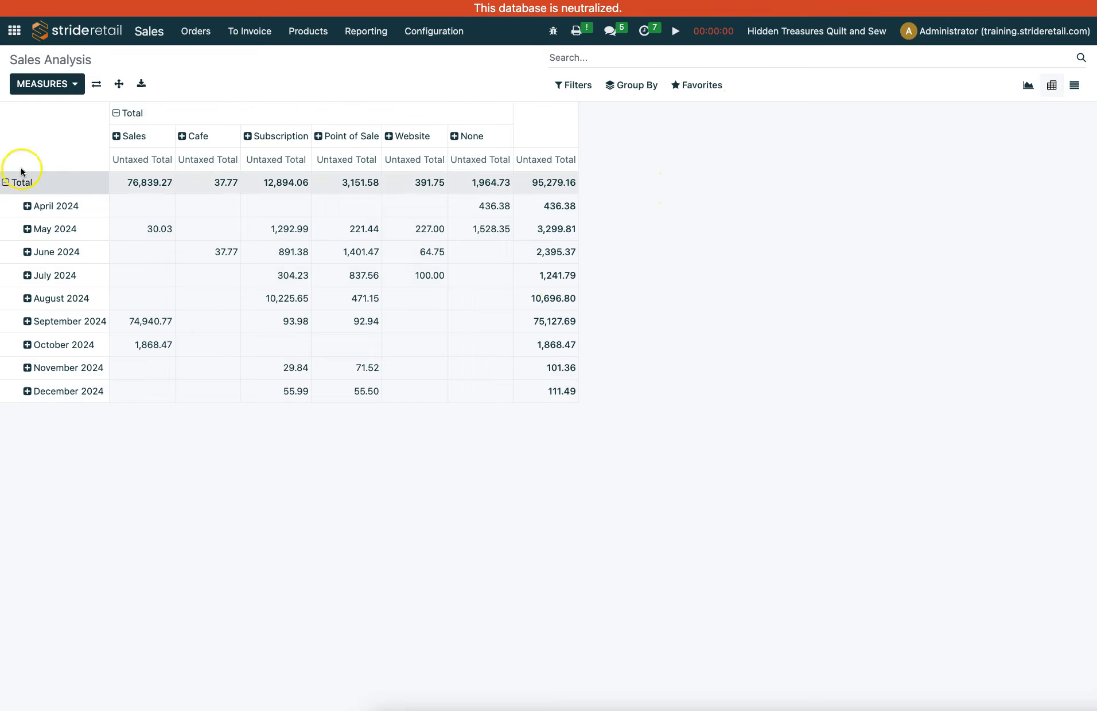
click(567, 85)
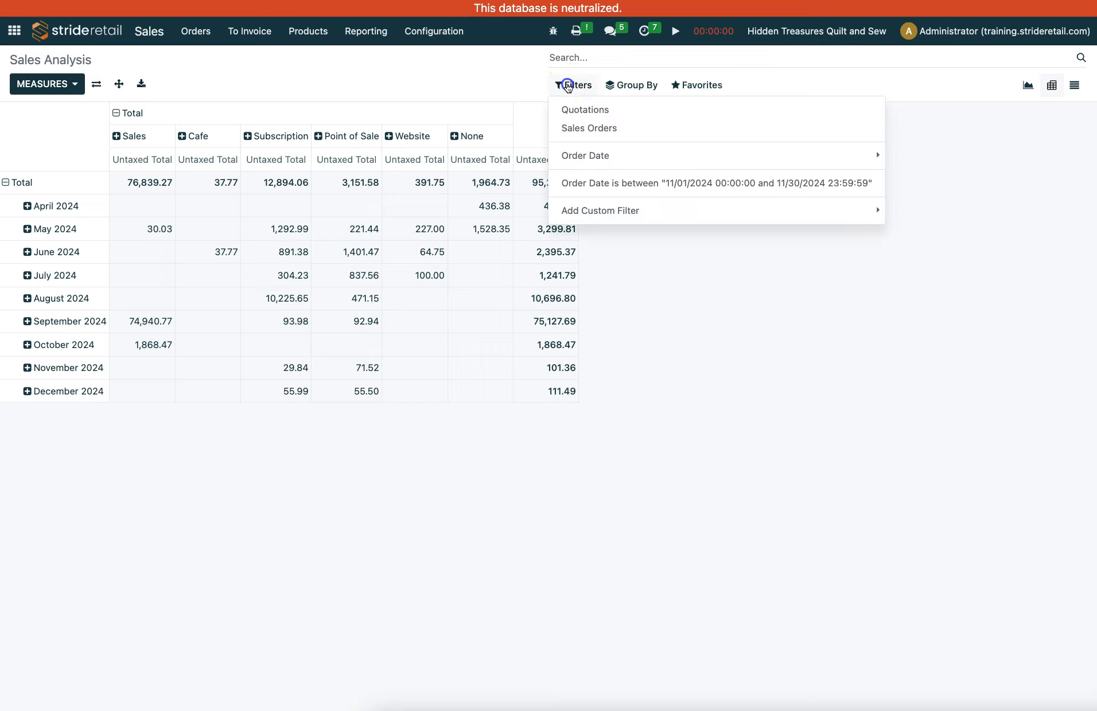
click(591, 190)
click(923, 273)
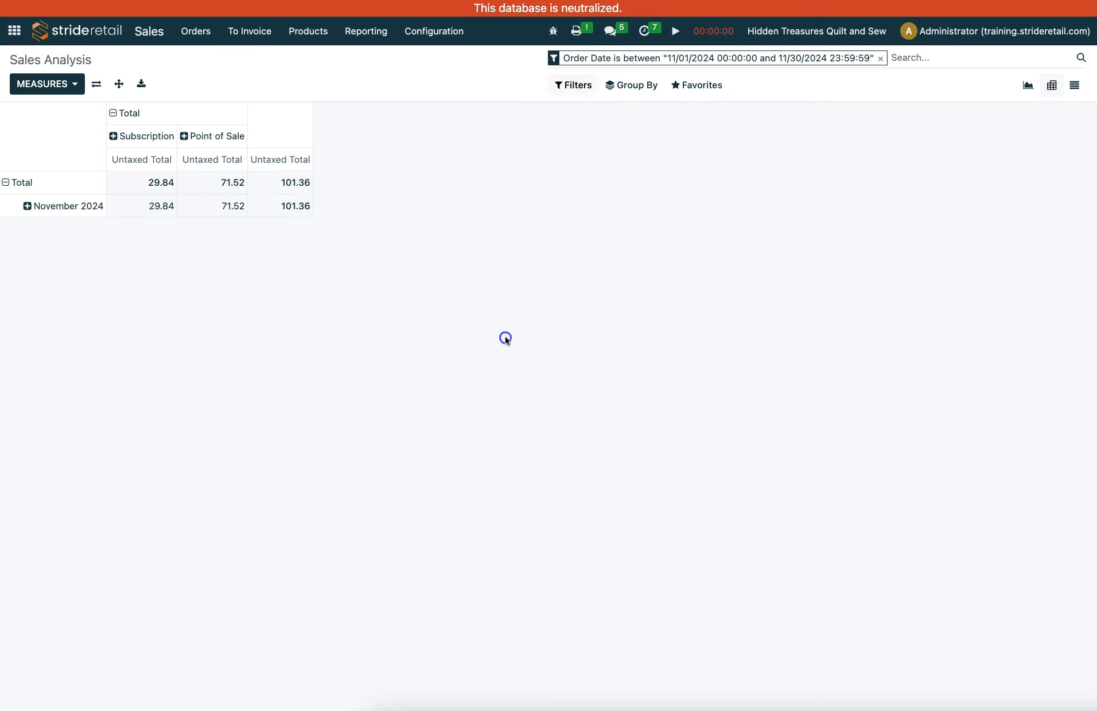
- Save the current order date search as a favorite named "Nov 24"
click(697, 85)
click(693, 110)
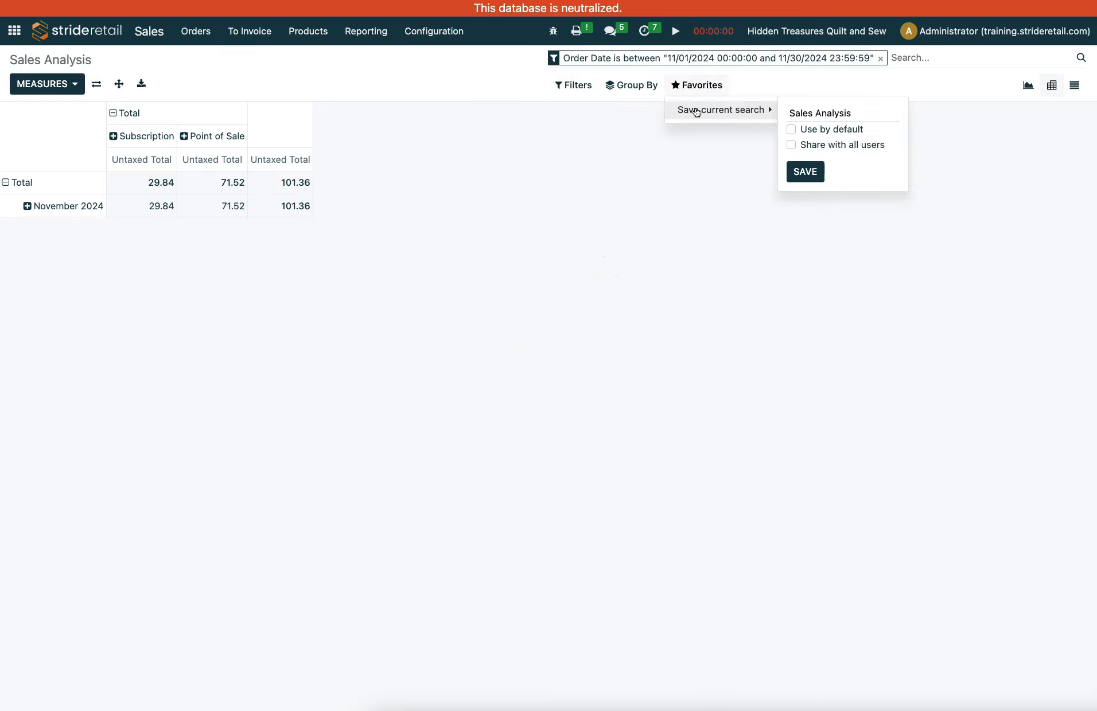
triple_click(857, 113)
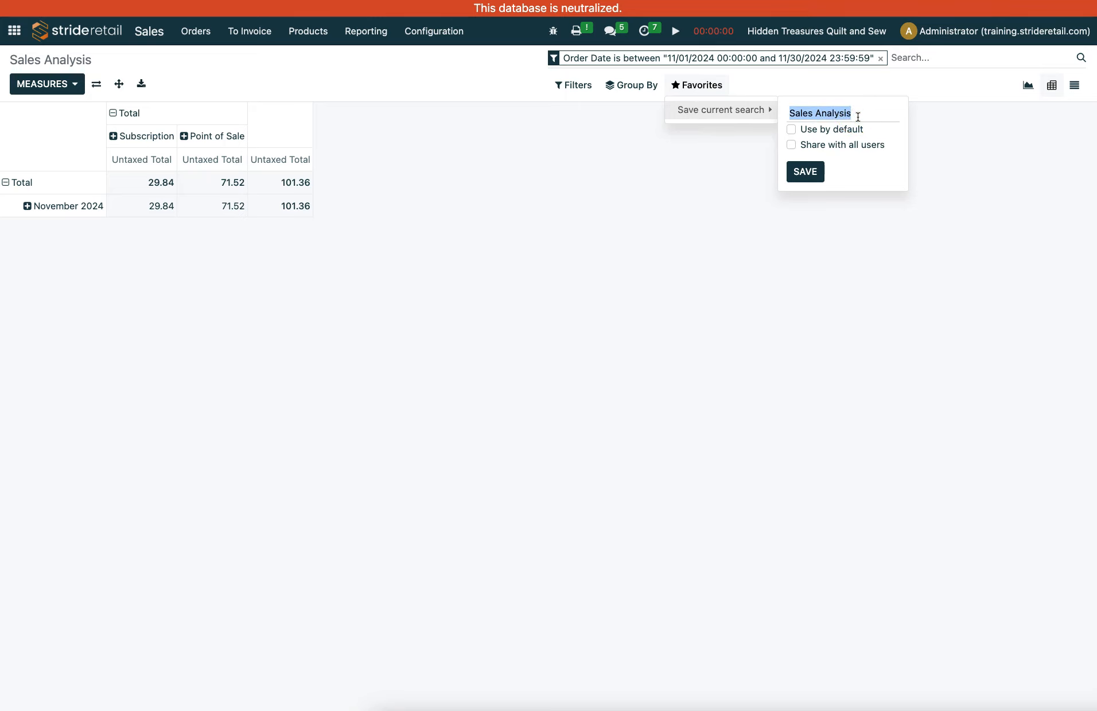
text(Nov 24)
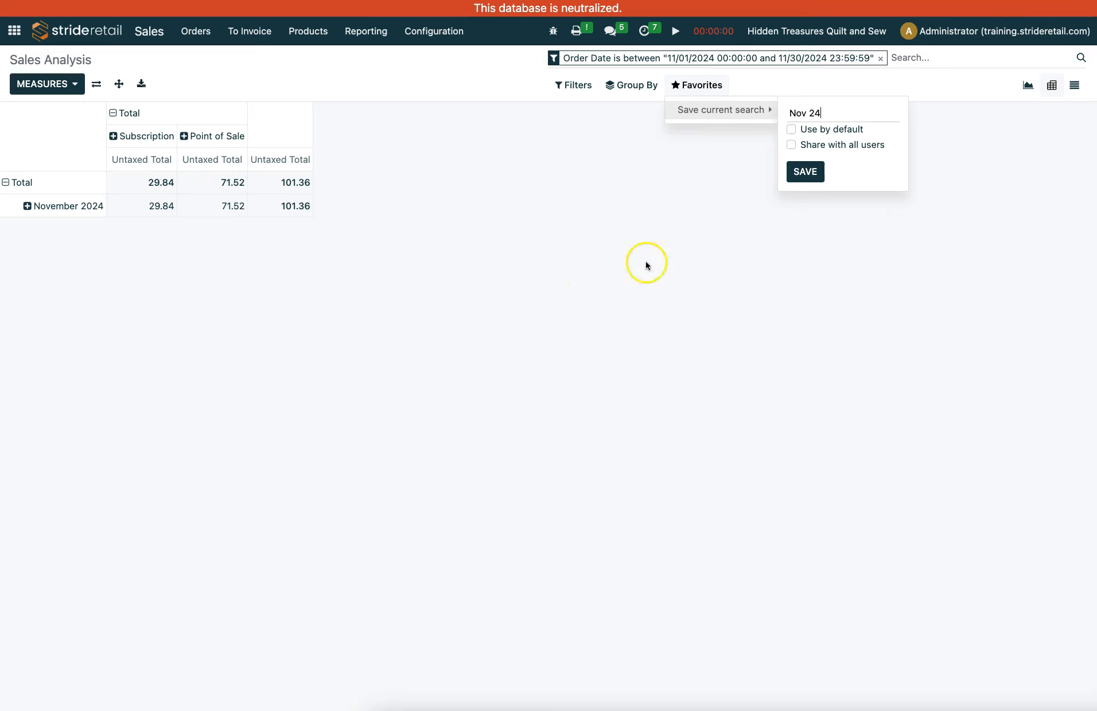
mouse_move(713, 86)
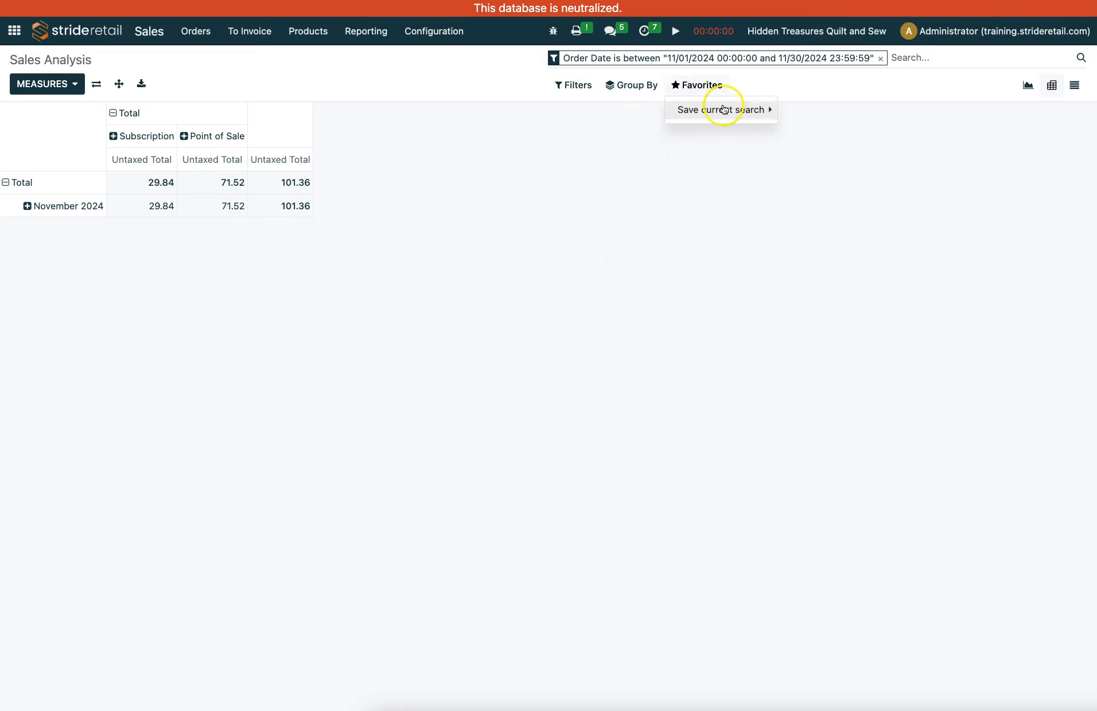
mouse_move(724, 109)
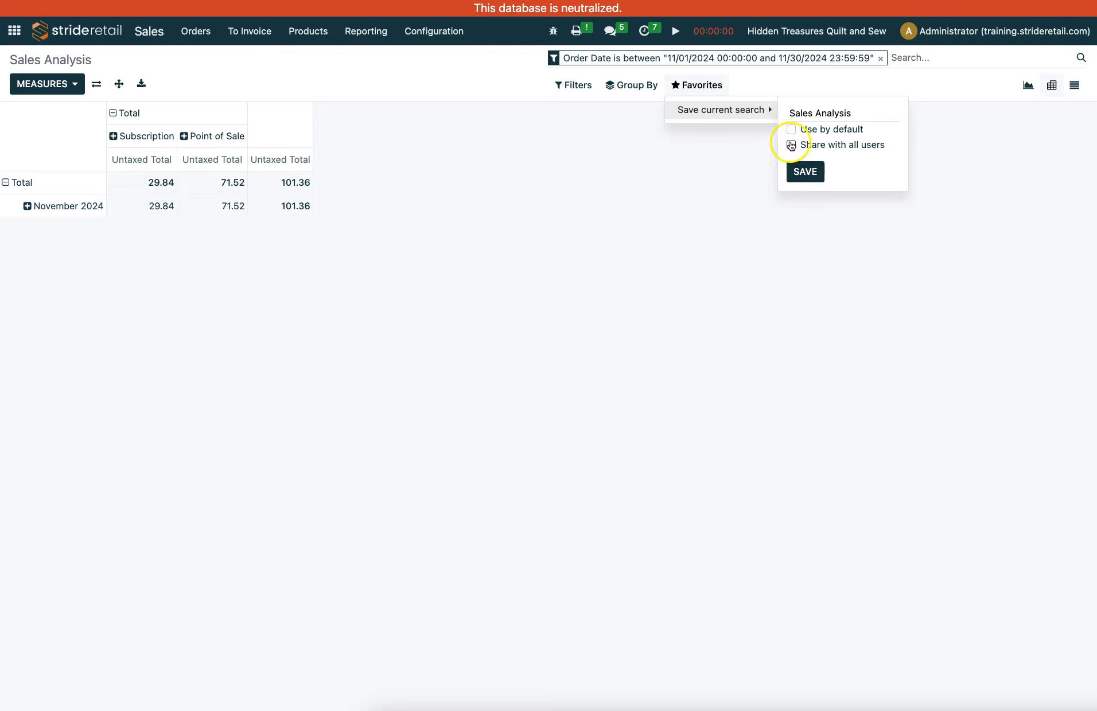
triple_click(862, 110)
text(Nov)
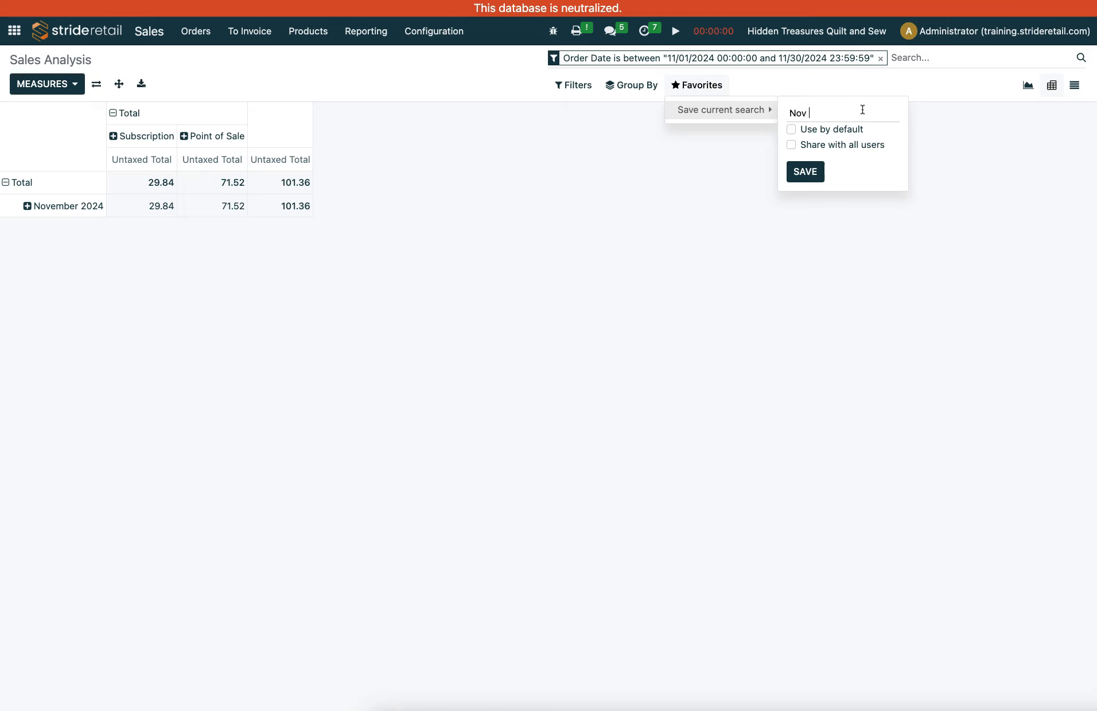
click(805, 172)
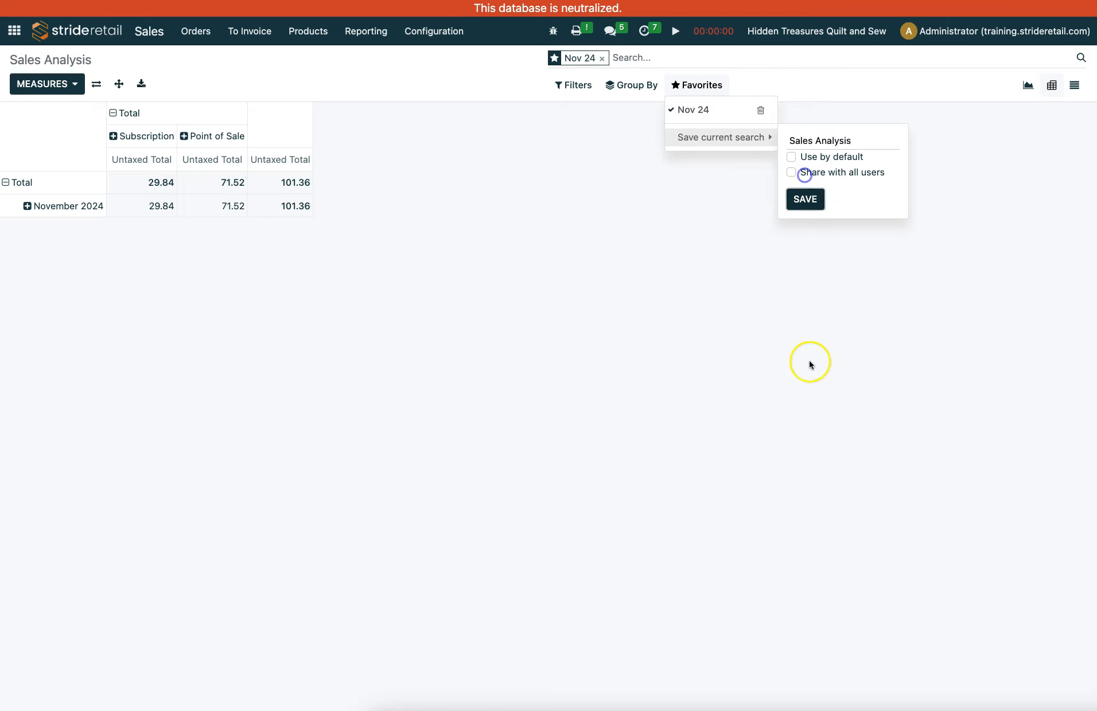
click(602, 207)
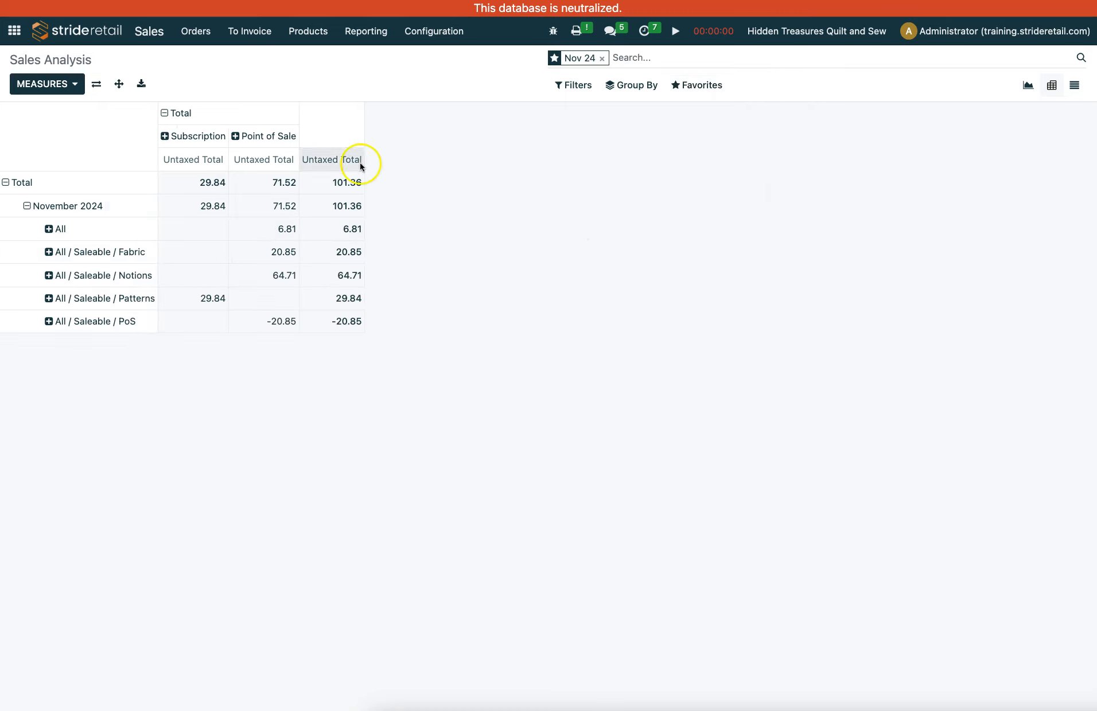
- Reopen the Sales Analysis report and switch it to the pivot view
click(150, 32)
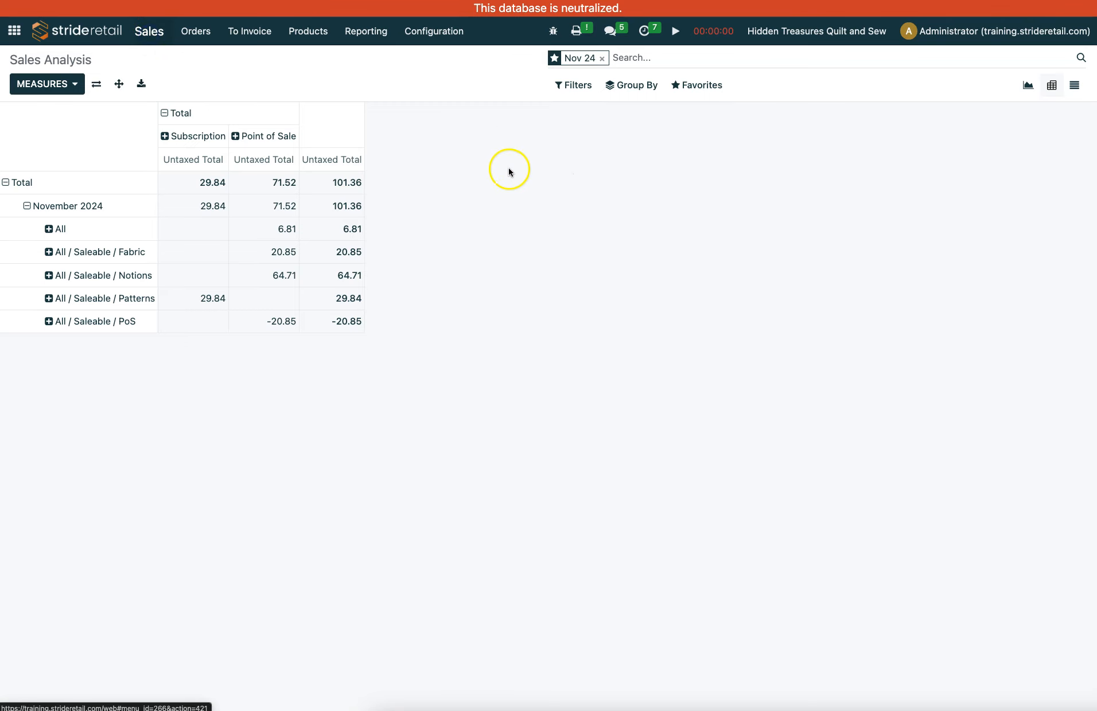
click(367, 31)
click(367, 53)
click(1051, 85)
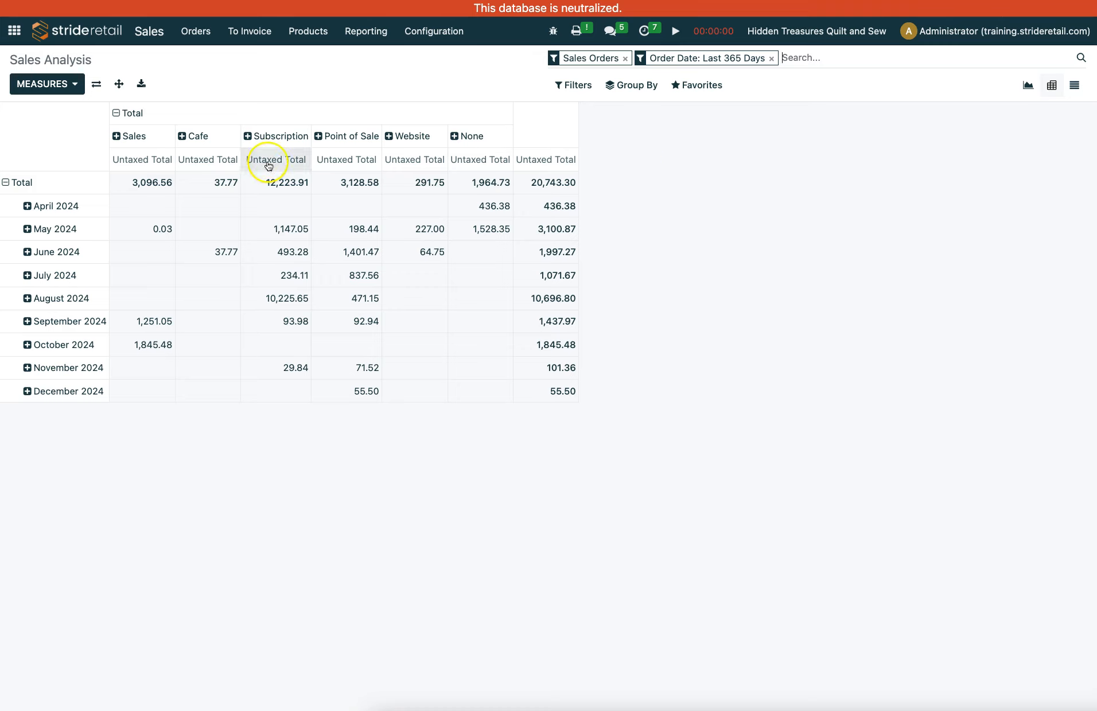
- Apply the saved "Nov 24" favorite to the pivot report
click(711, 87)
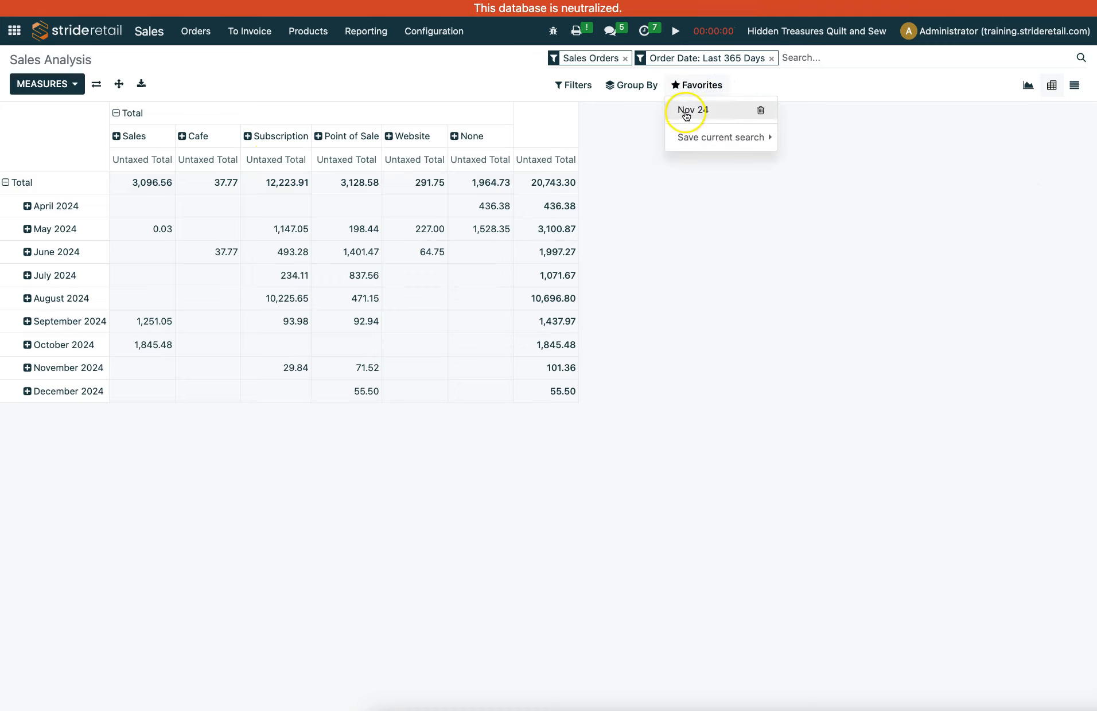
click(686, 113)
click(110, 492)
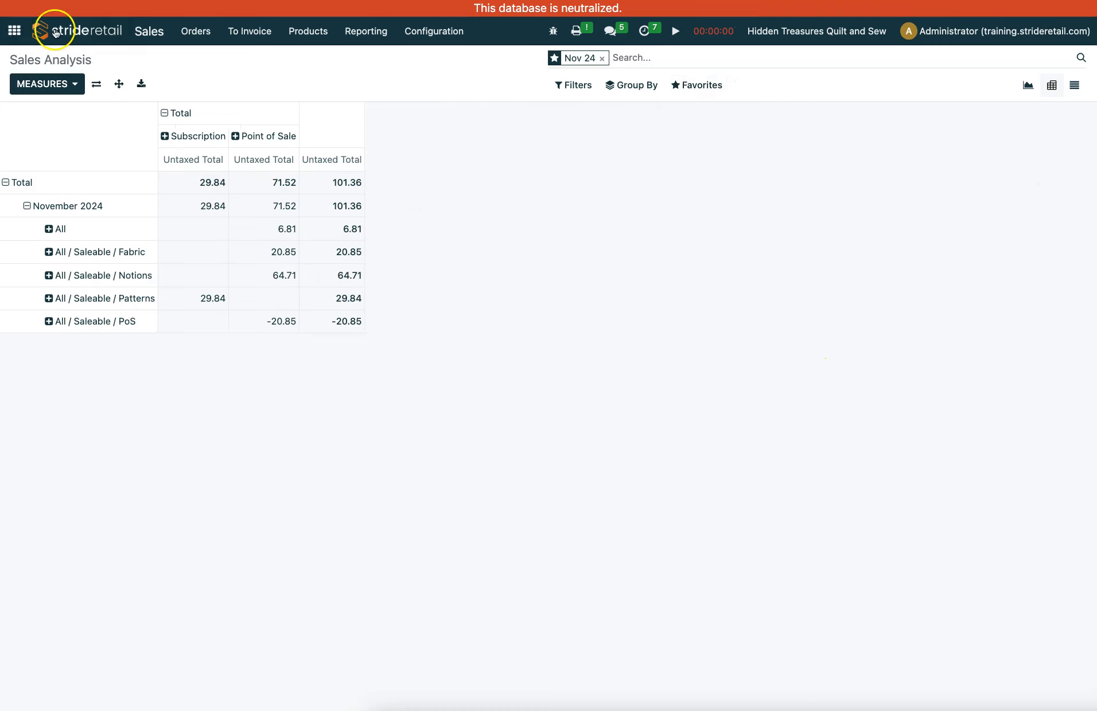
- Collapse the November 2024 row and regroup it with a custom group on Unit of Measure
click(27, 206)
click(27, 207)
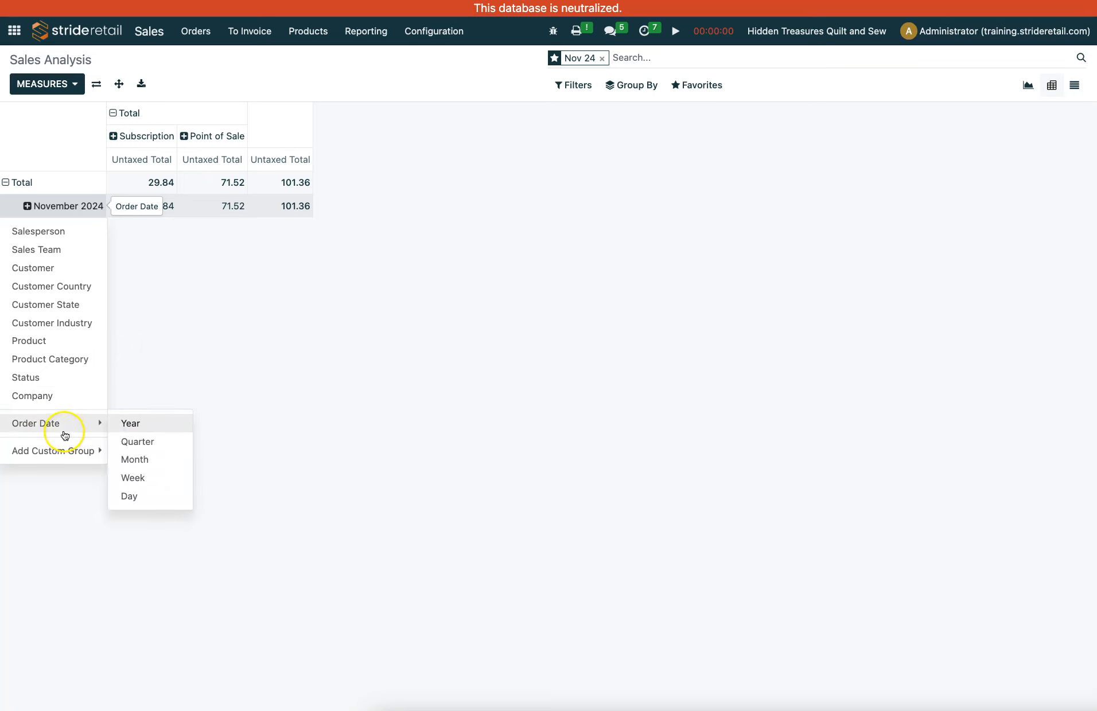
mouse_move(49, 450)
click(175, 459)
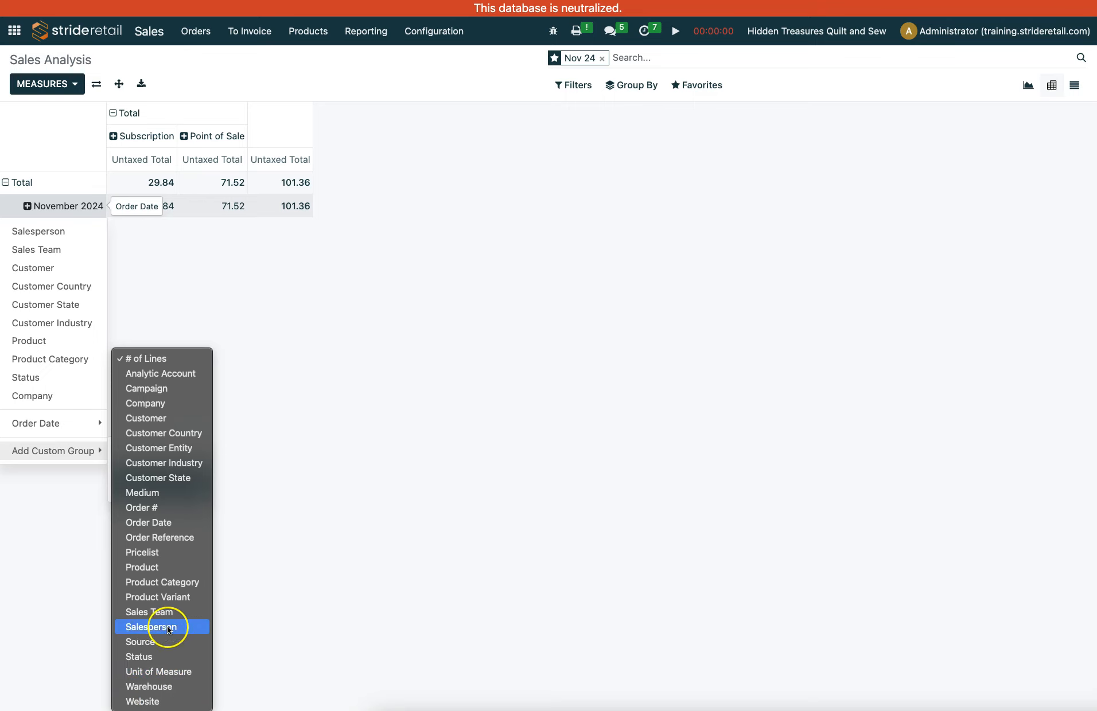
click(150, 675)
click(152, 482)
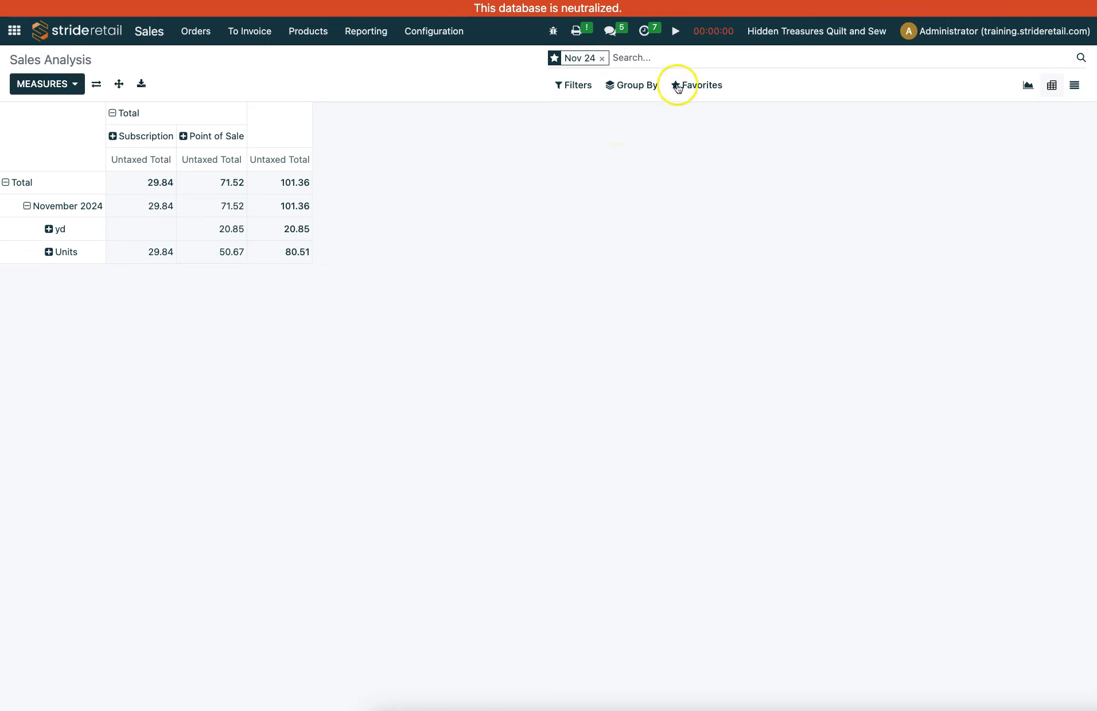
- Add the Count measure to the pivot alongside Untaxed Total
click(74, 84)
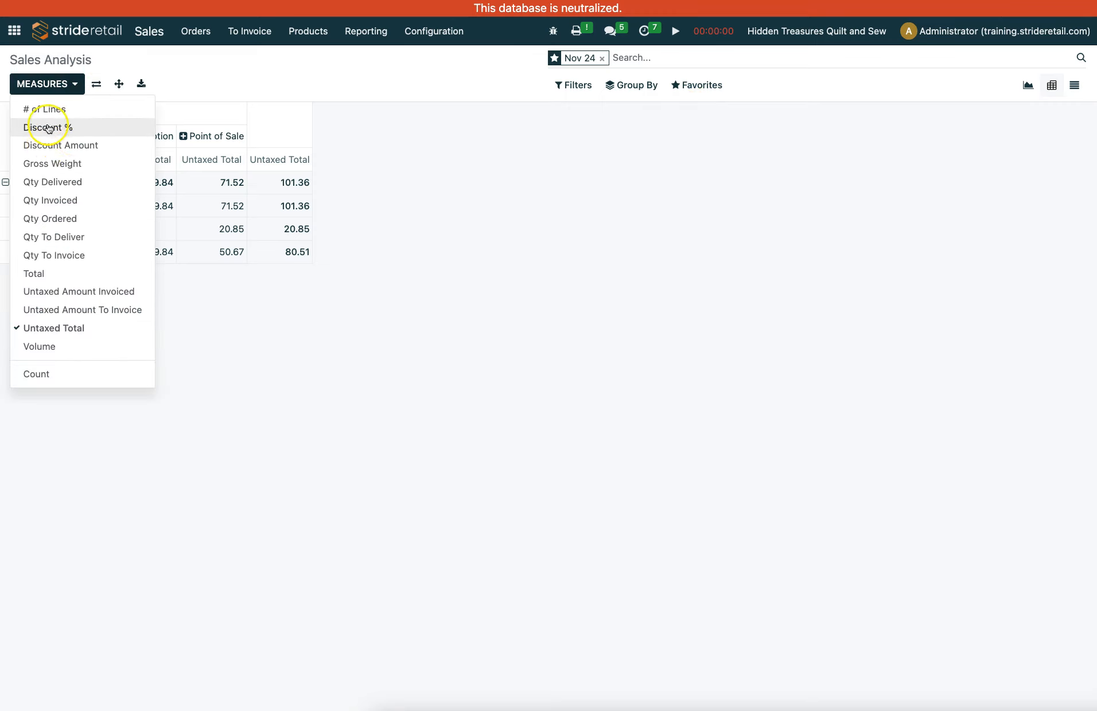
click(38, 374)
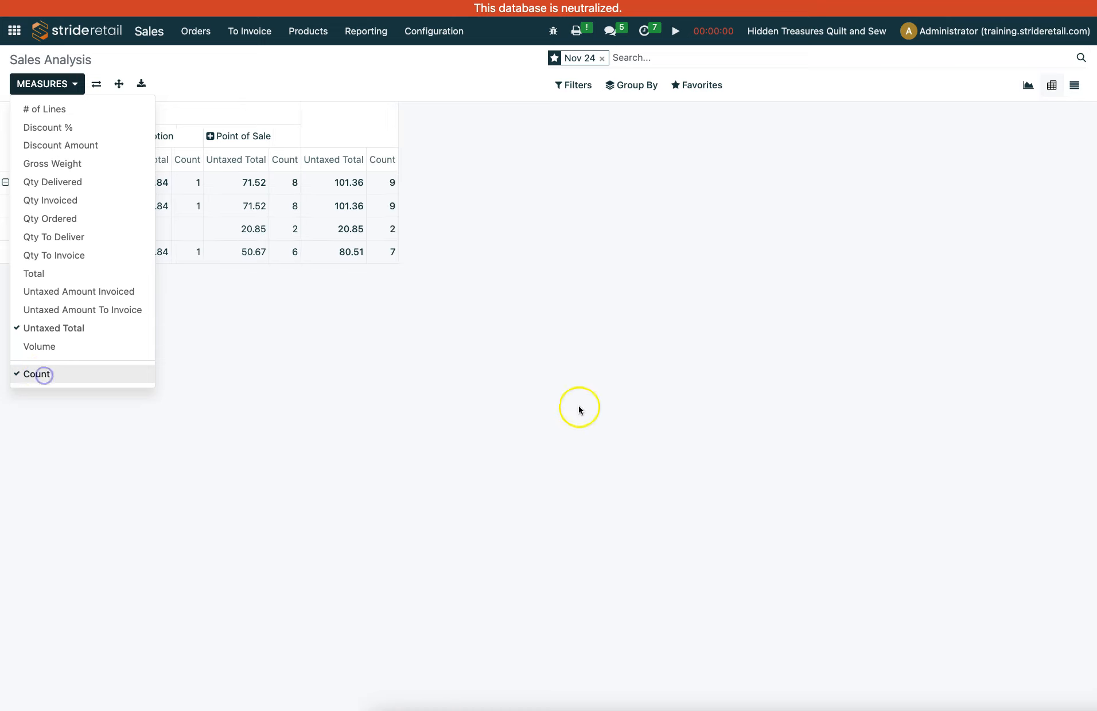
click(437, 356)
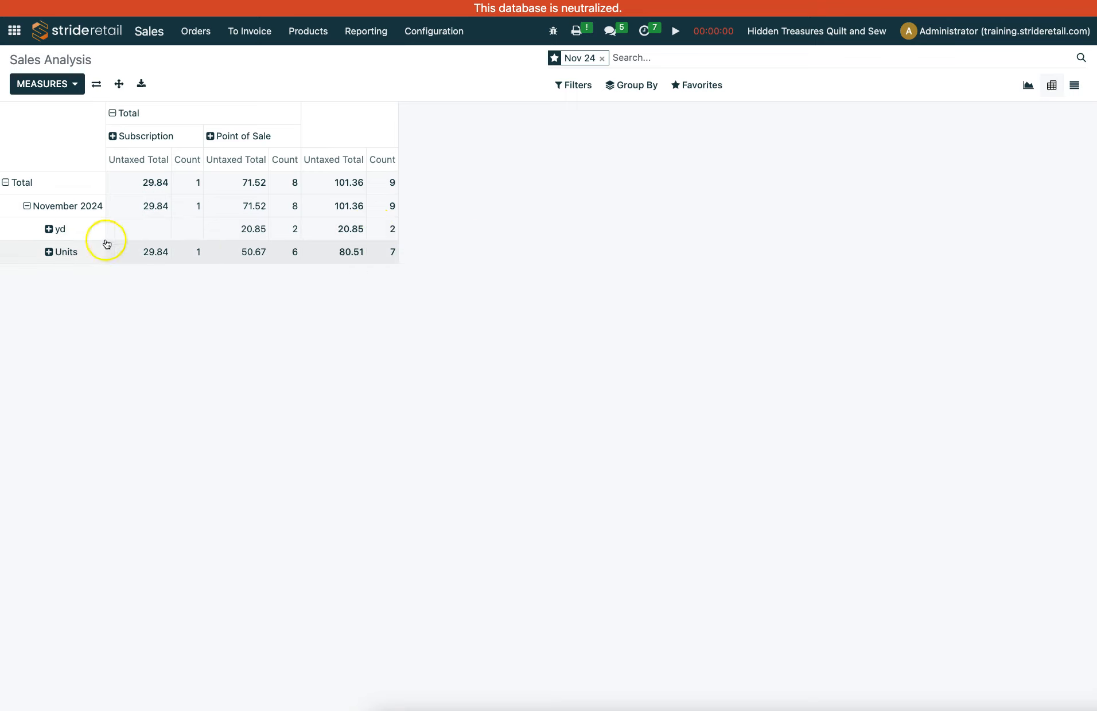
- Add a custom group on Order # under the yd row and expand the Units row the same way
click(58, 235)
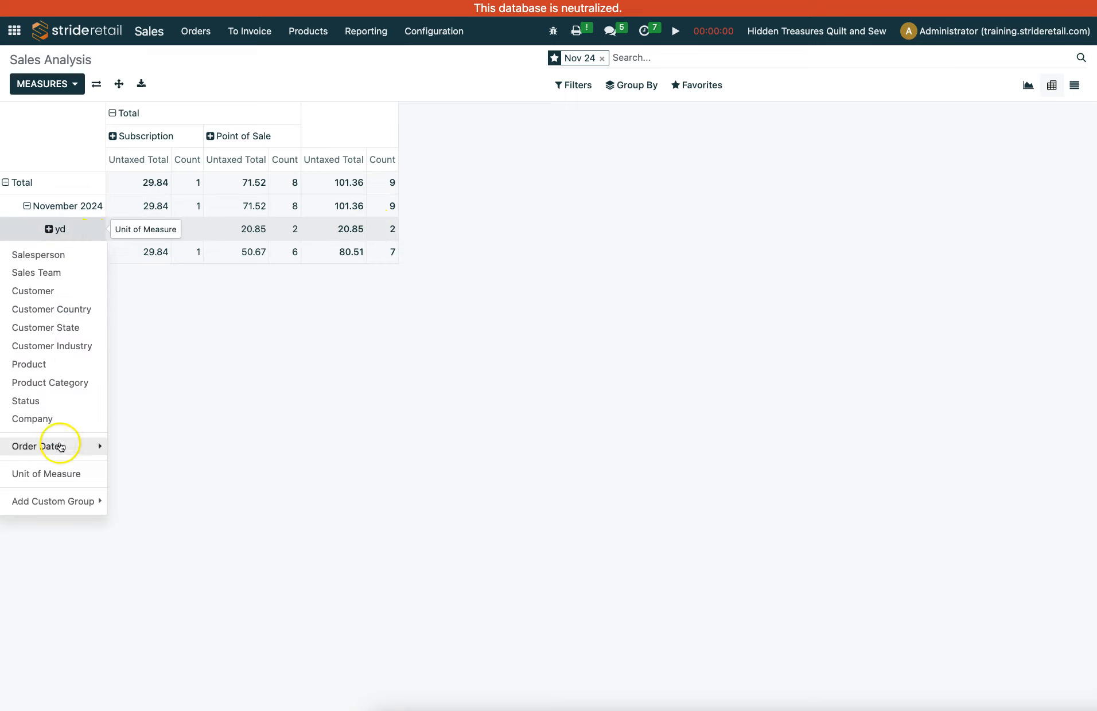
click(54, 502)
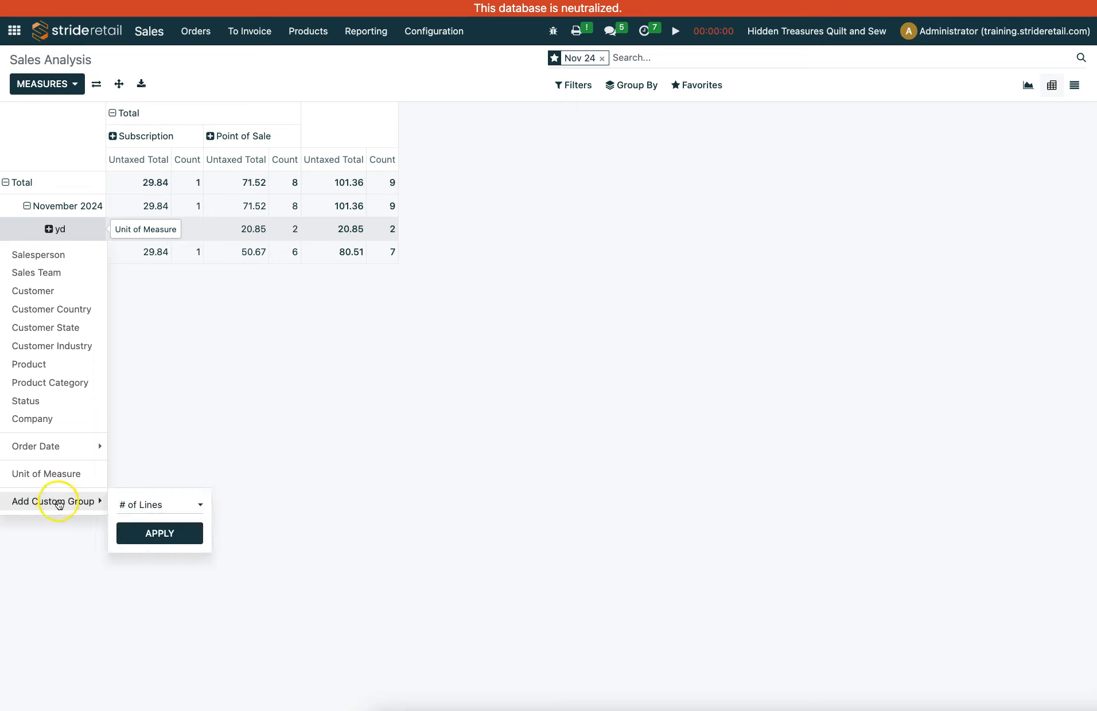
click(164, 503)
scroll(184, 595, down, 2)
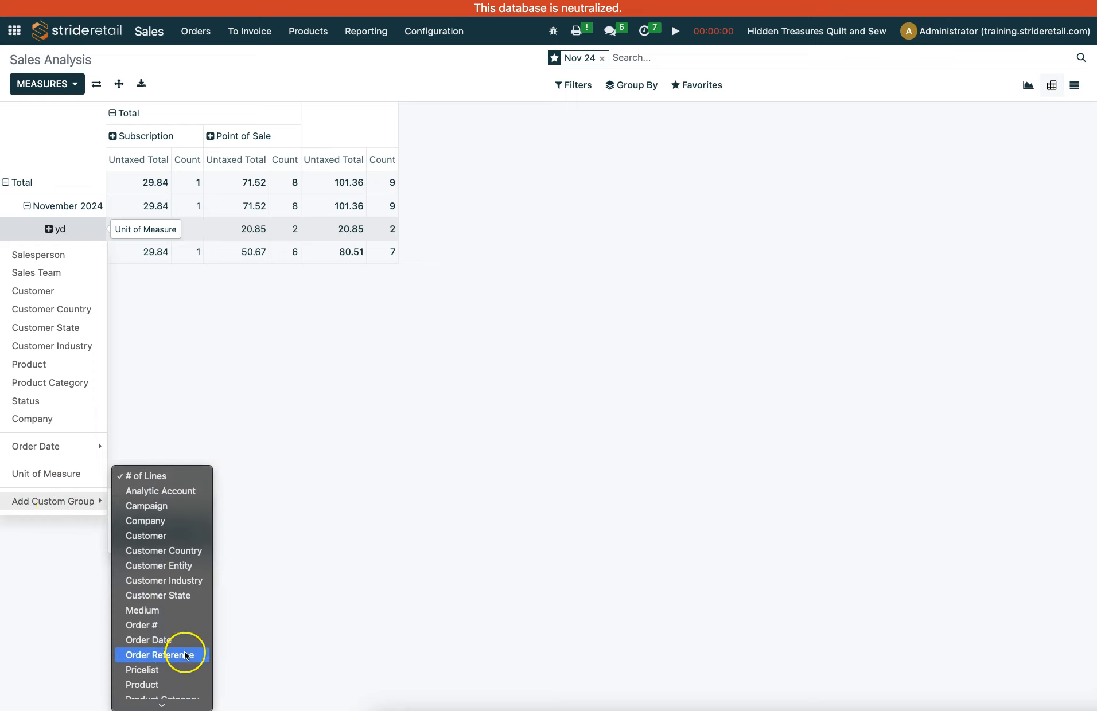
click(161, 625)
click(157, 533)
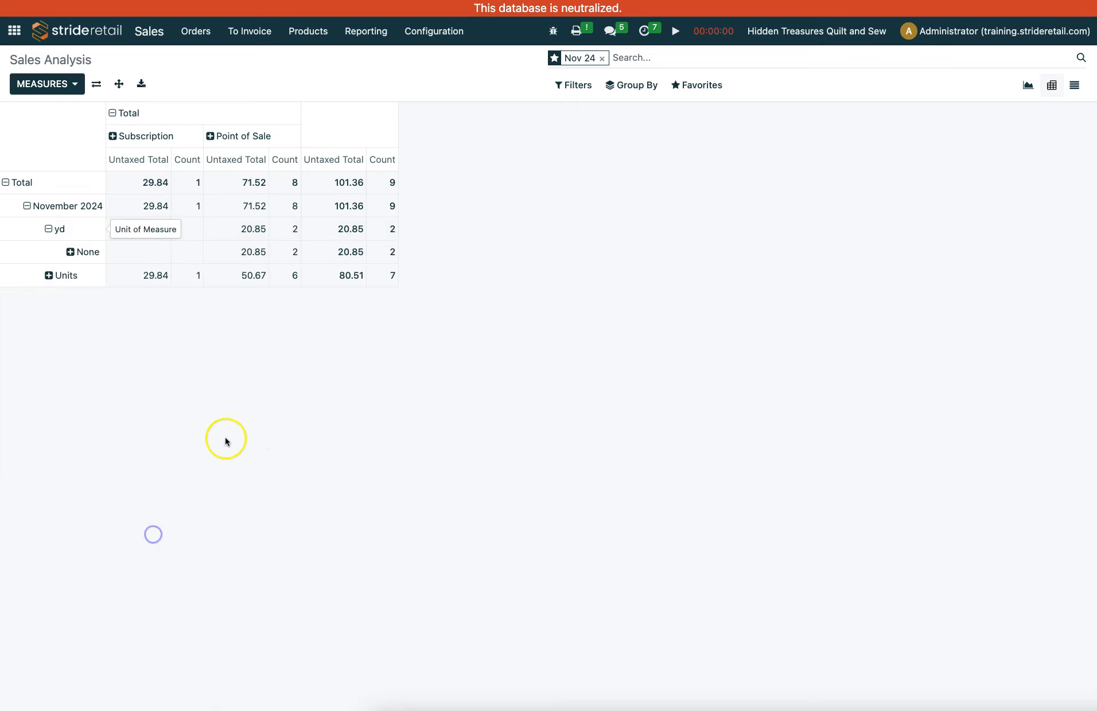
click(49, 276)
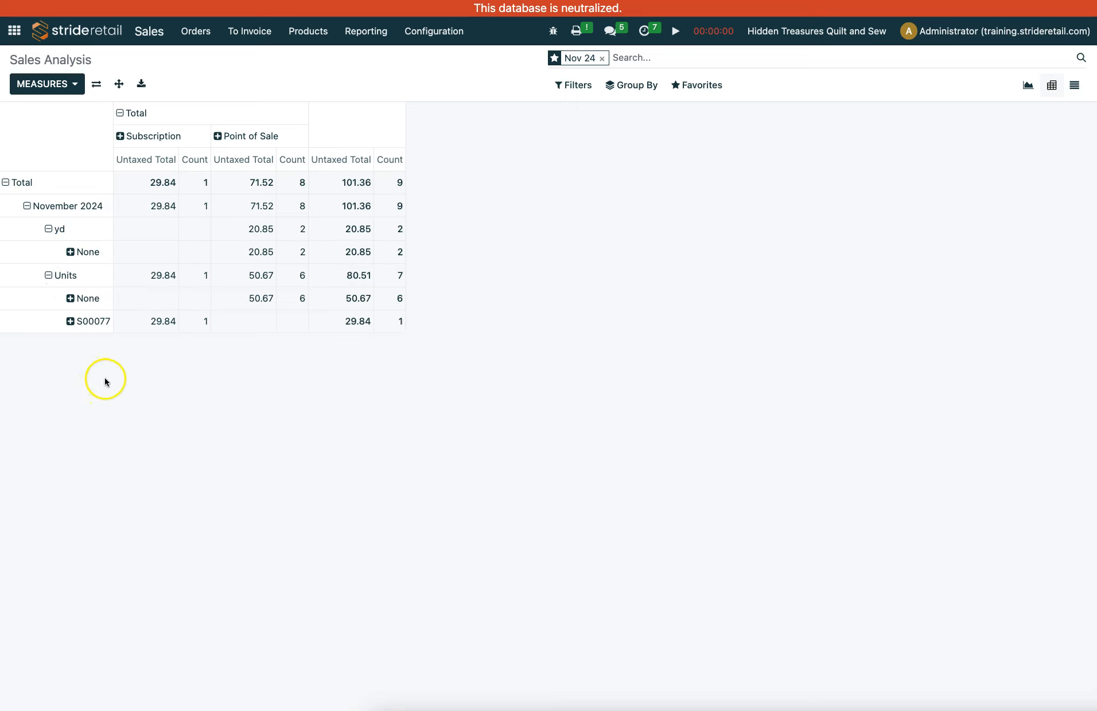
click(96, 322)
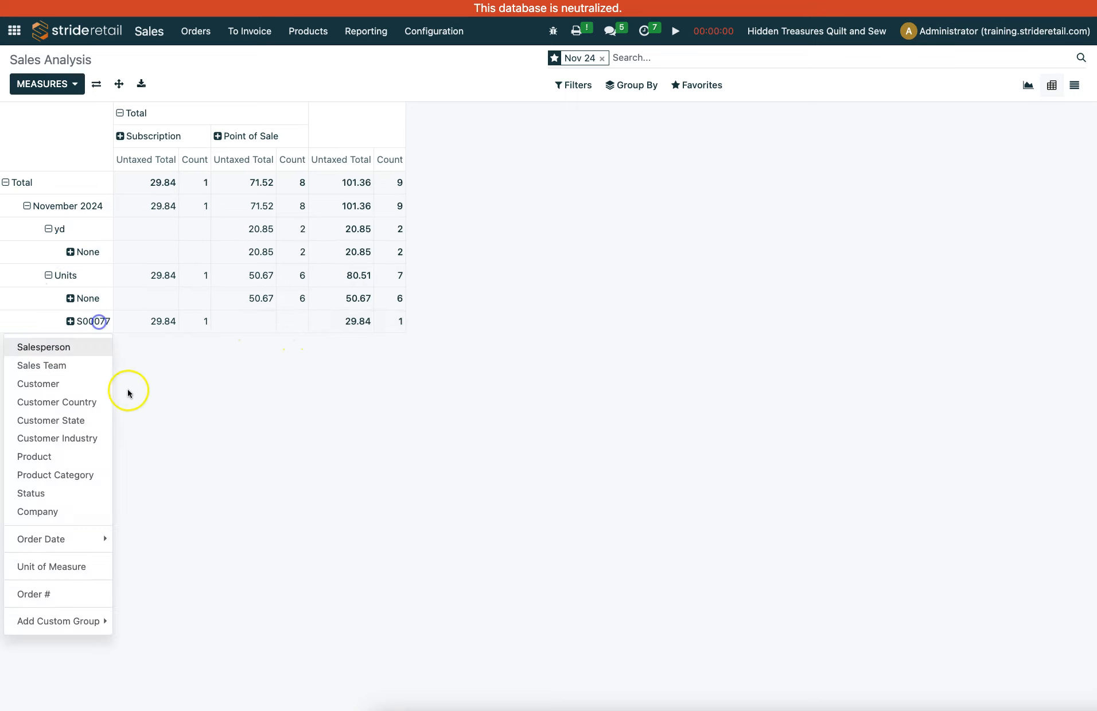
click(216, 396)
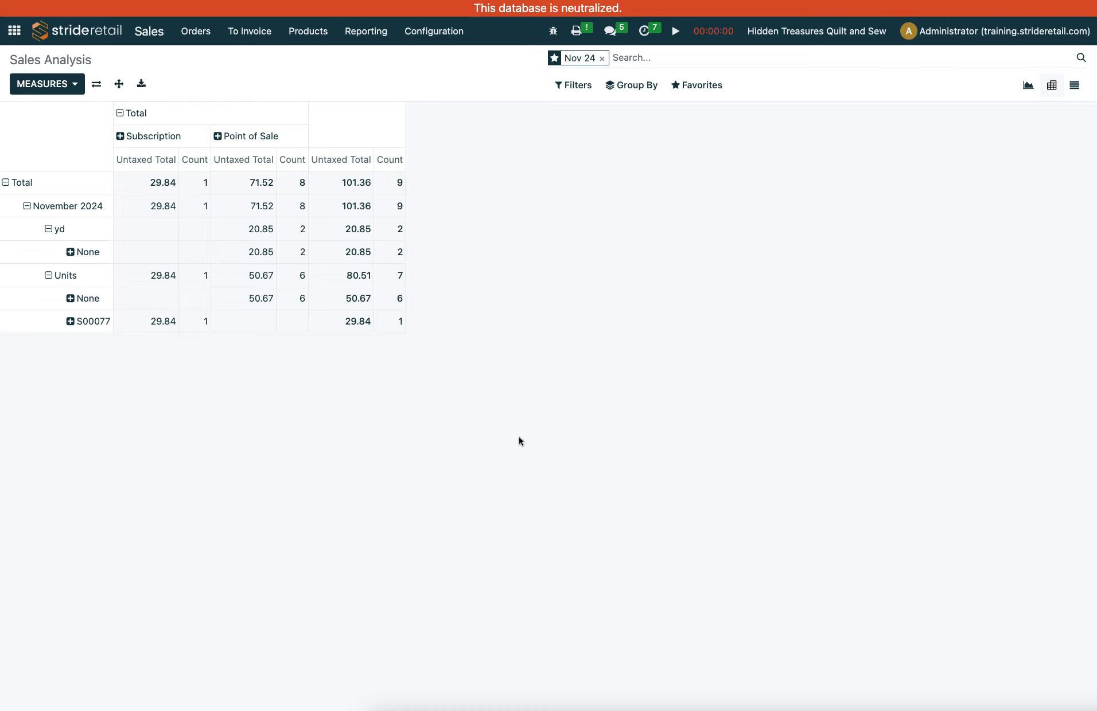
- Flip the pivot's axes and flip them back, and try expanding all groups
click(97, 86)
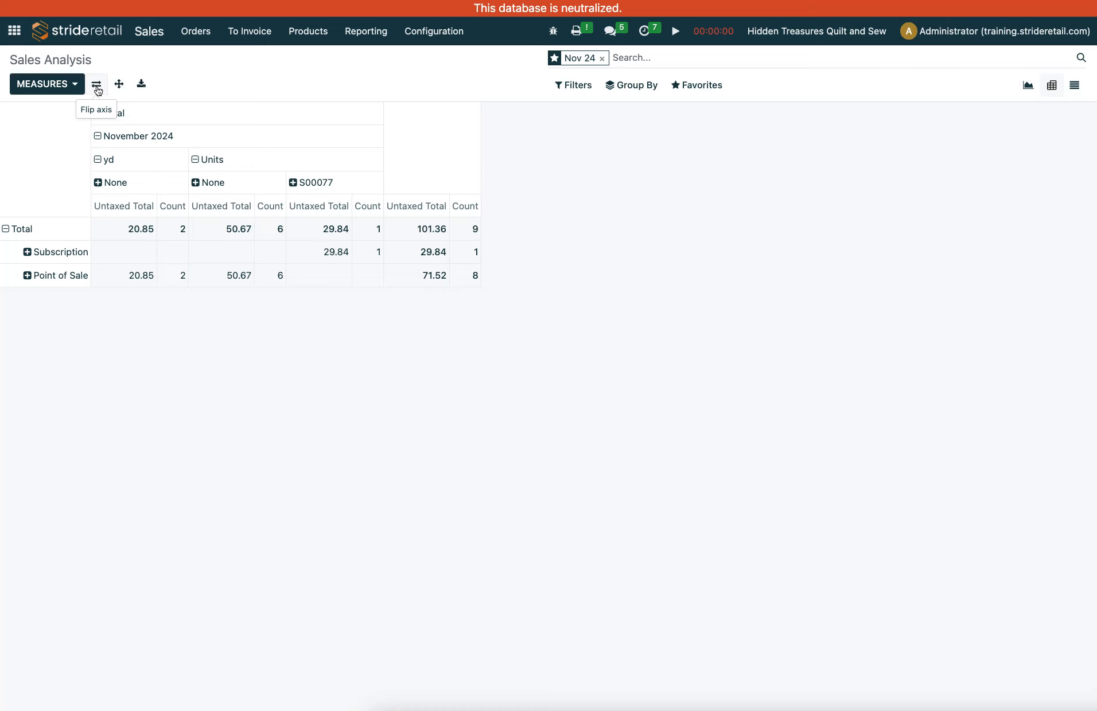
click(97, 85)
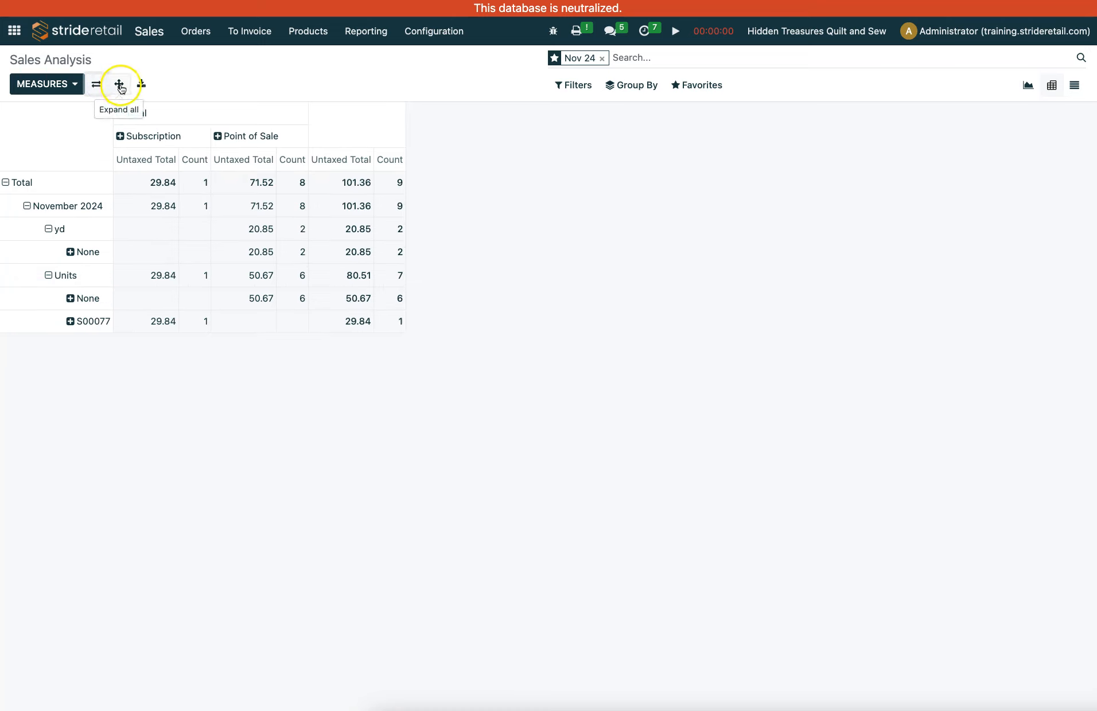
click(119, 85)
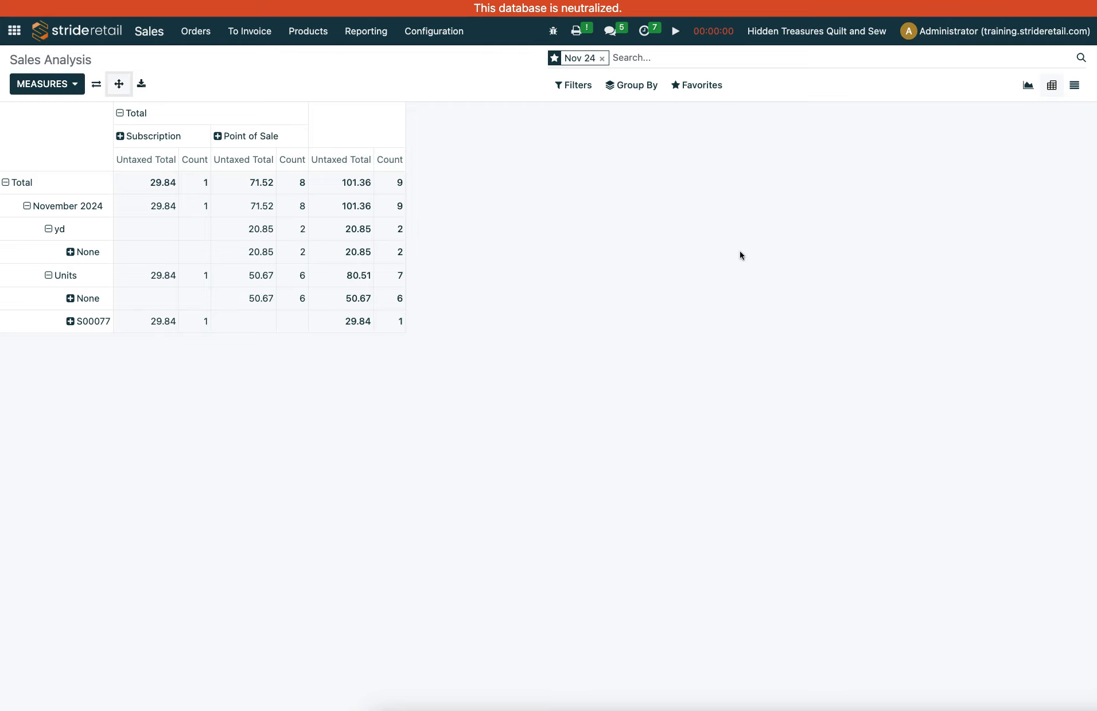
- Switch to the Accounting app and open the Tax Report
click(15, 32)
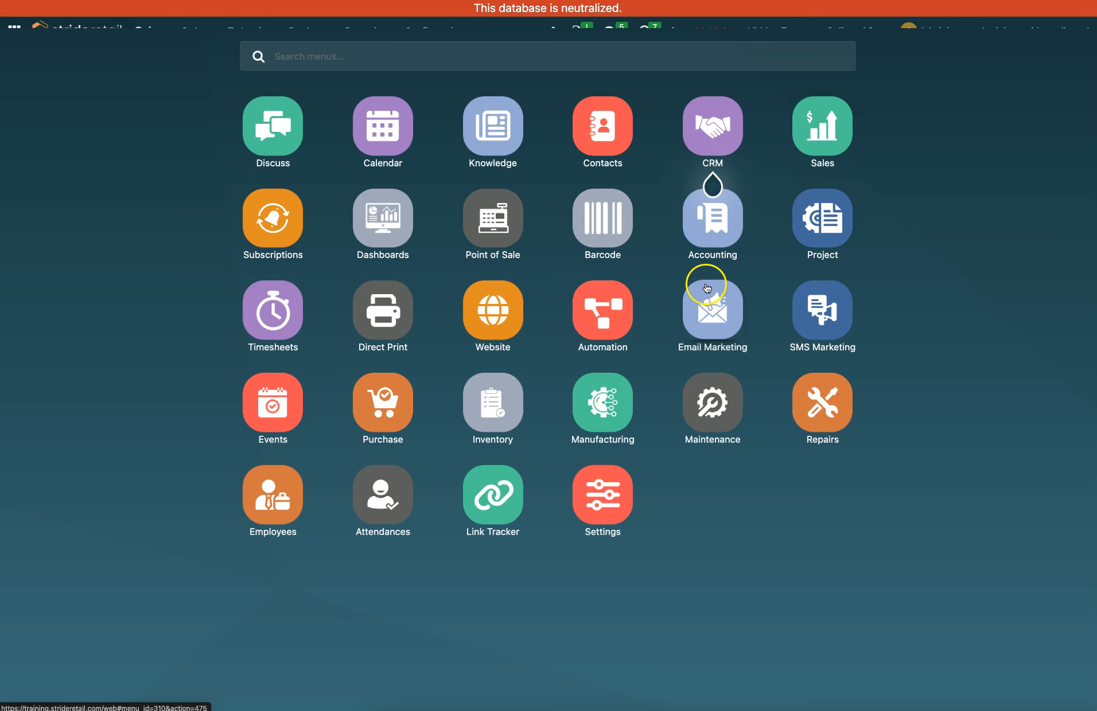
click(710, 235)
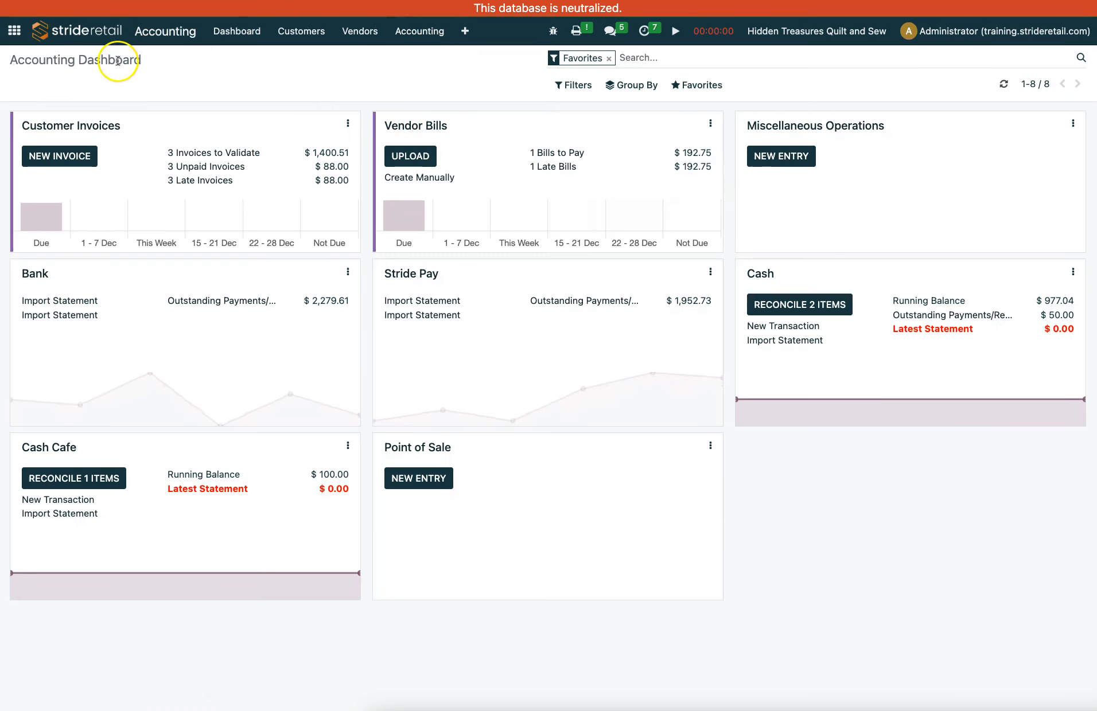
click(462, 31)
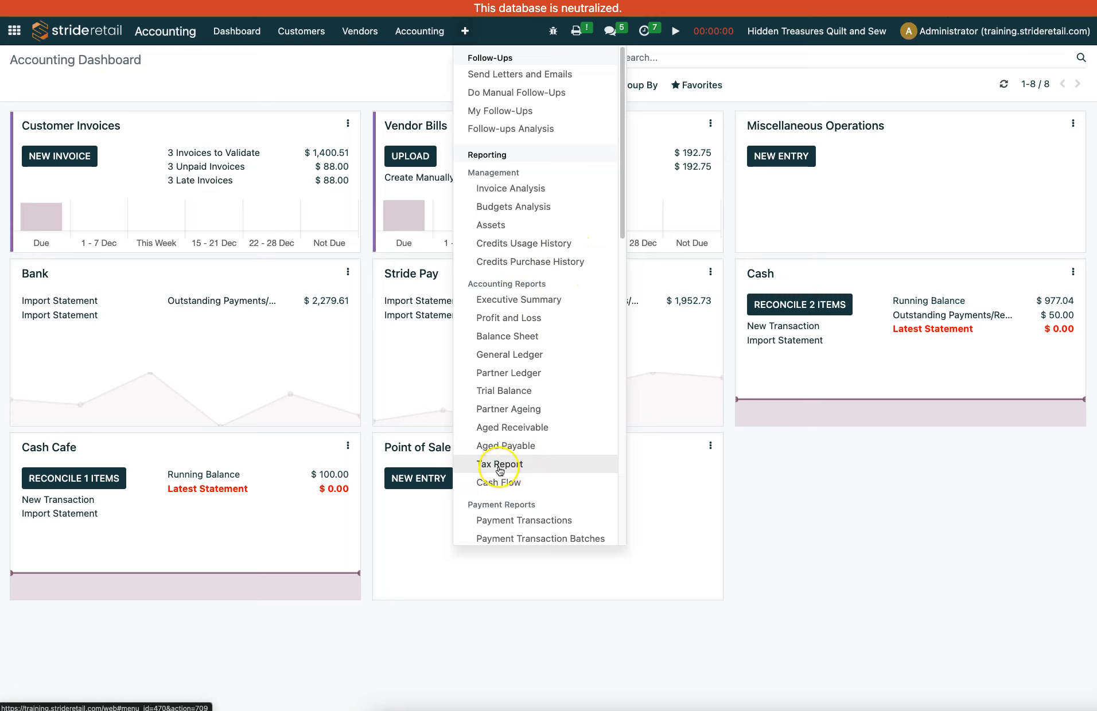
click(502, 466)
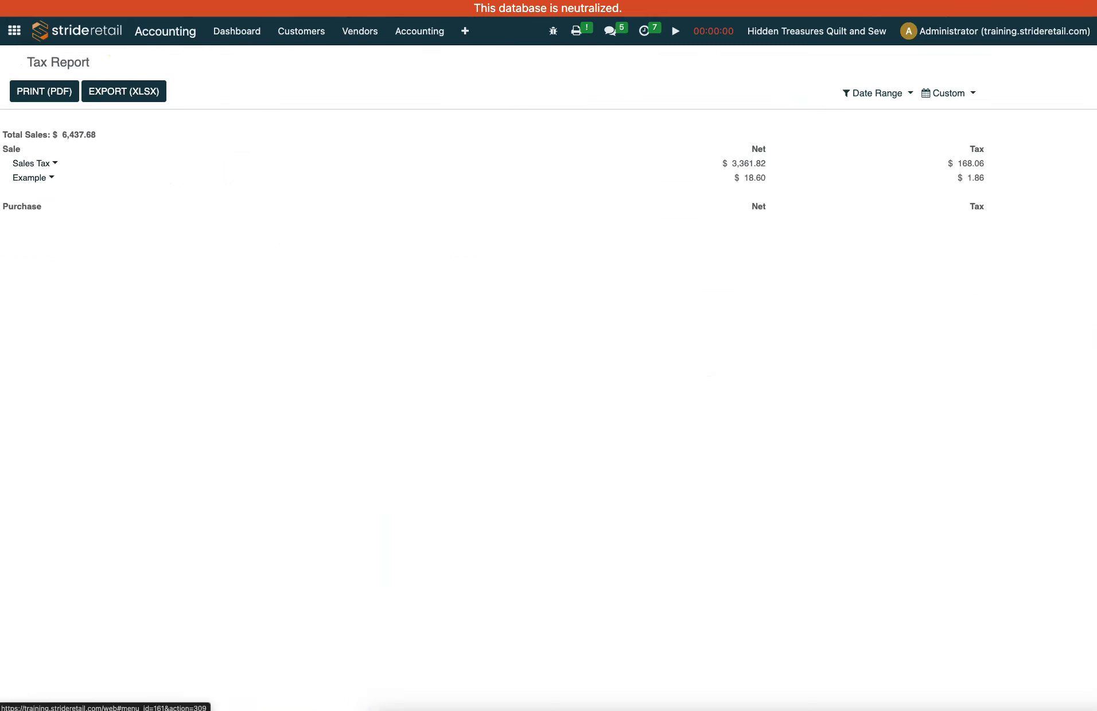
- Return to the Sales app and open the Sales Analysis report in pivot view
click(18, 35)
click(820, 119)
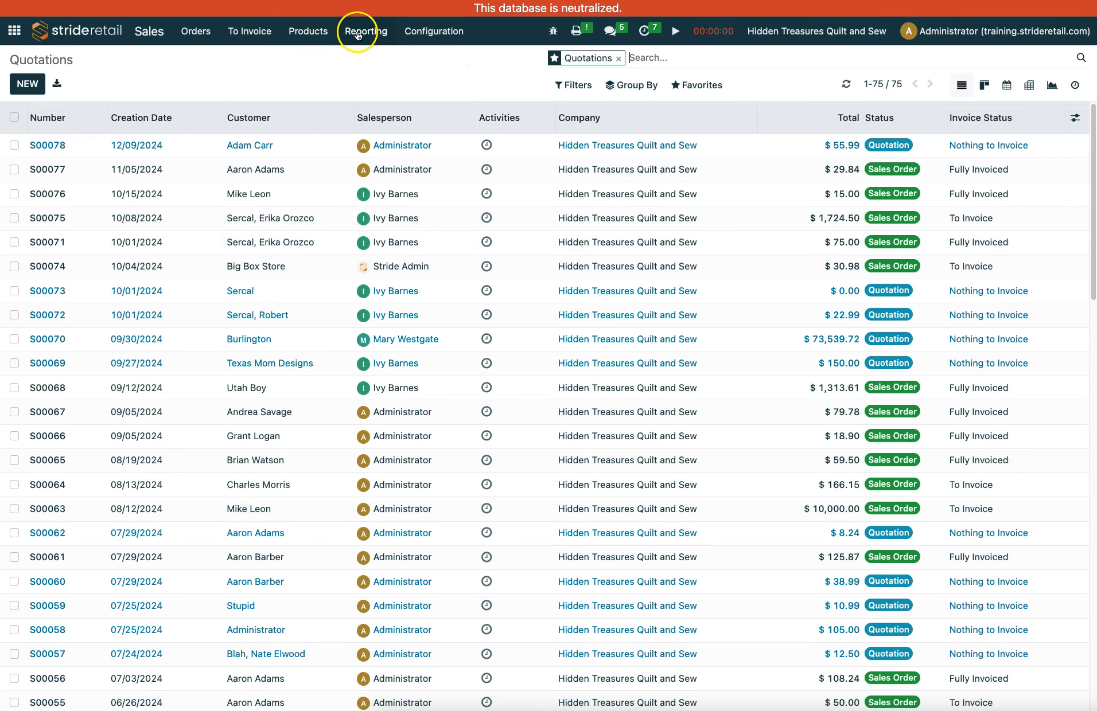
click(1052, 84)
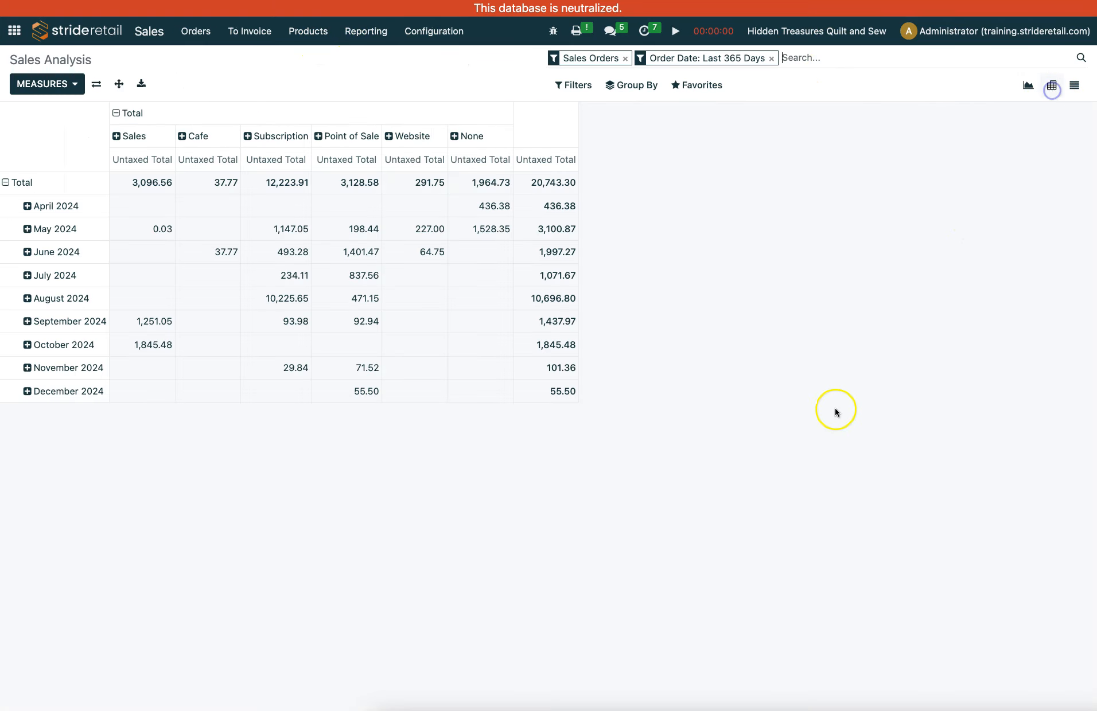